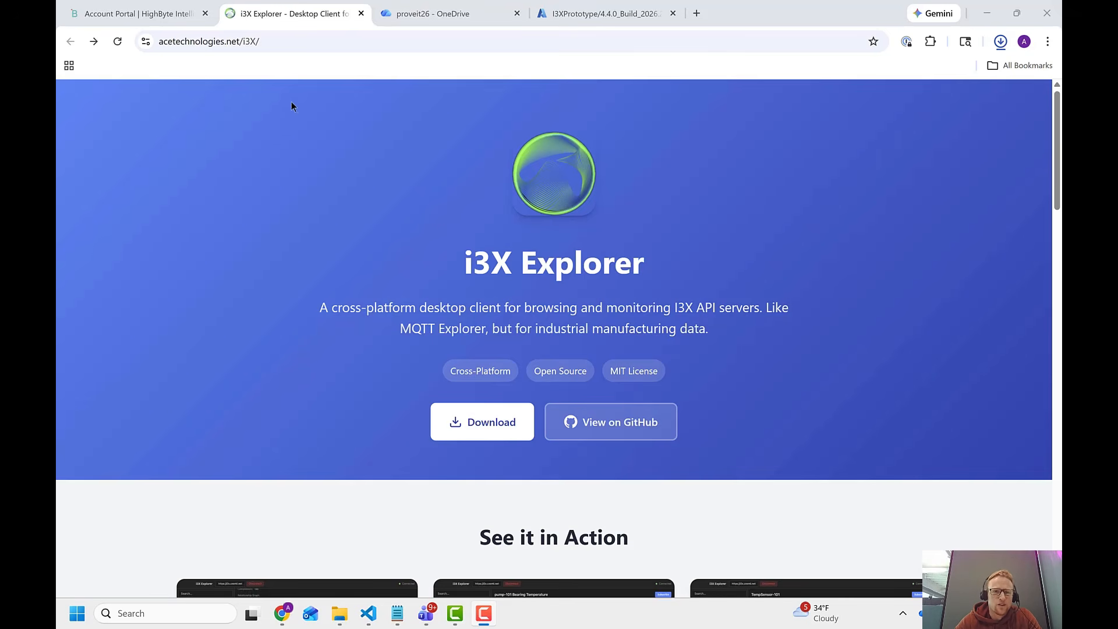
Open the i3X Explorer download page on GitHub and review the assets of release 0.1.5 - Token-based Auth.
click(270, 41)
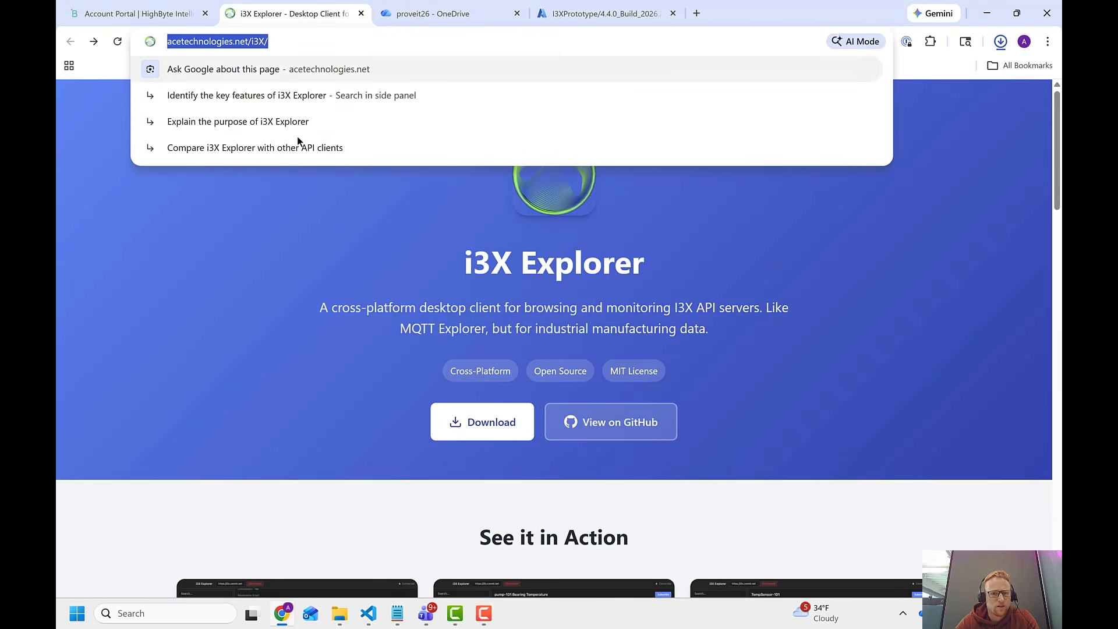
click(332, 221)
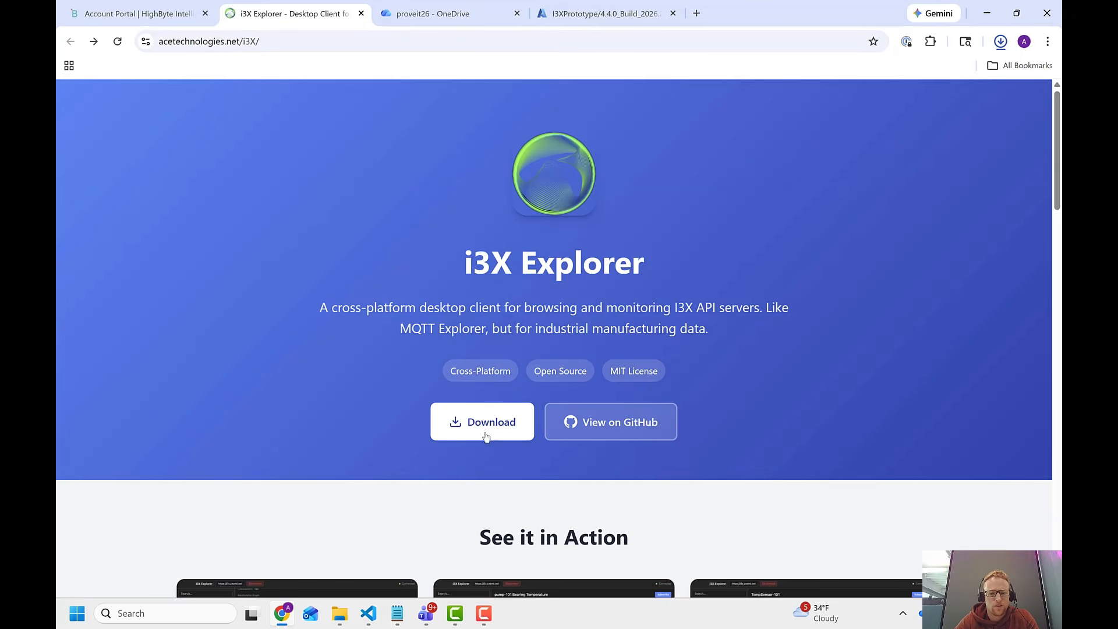
click(512, 431)
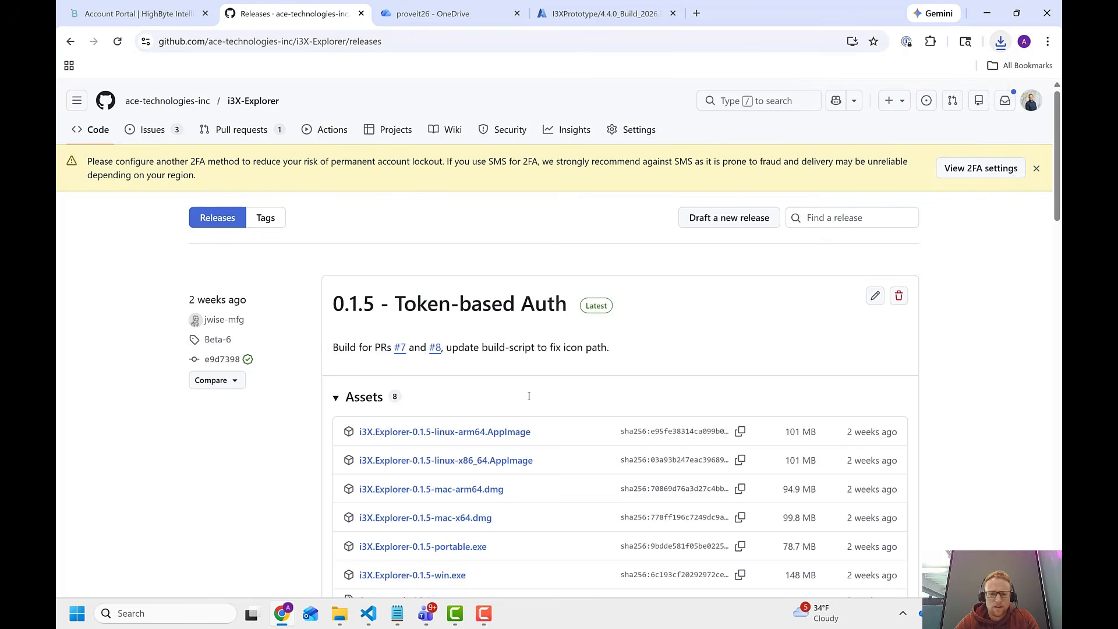
scroll(505, 434, down, 1)
scroll(452, 479, down, 1)
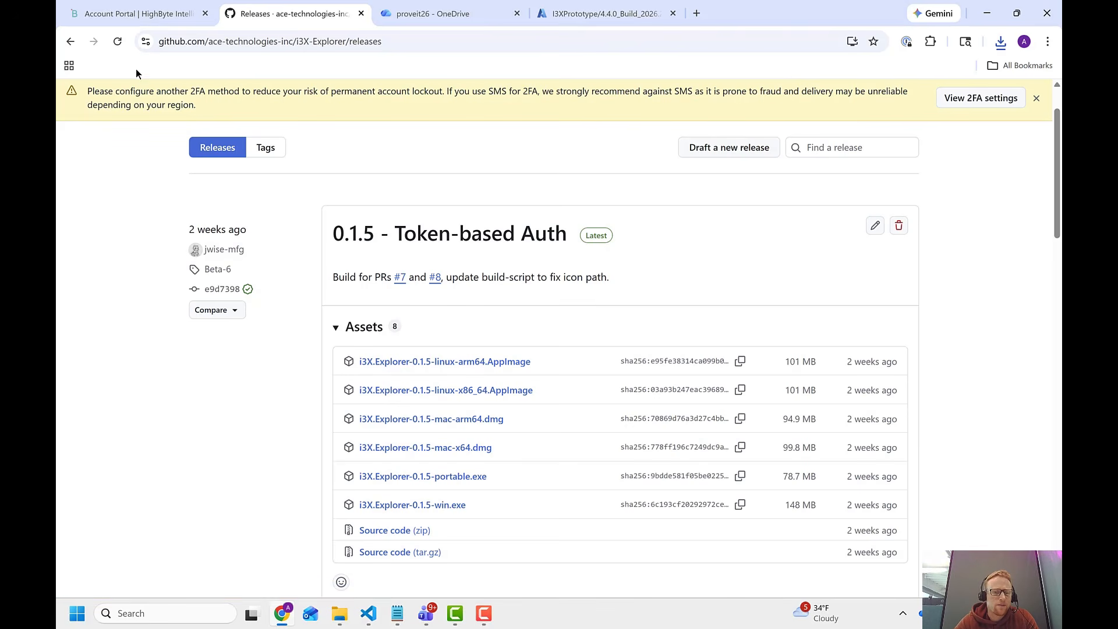
Look at the HighByte account login page and the software download form for requesting a free trial.
click(147, 13)
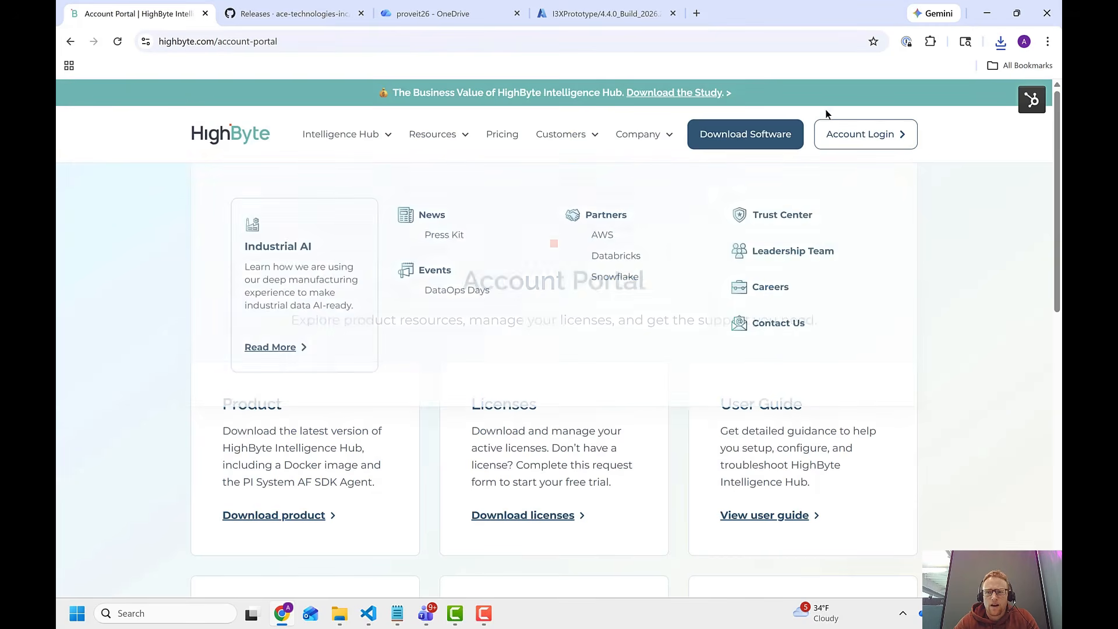
click(857, 150)
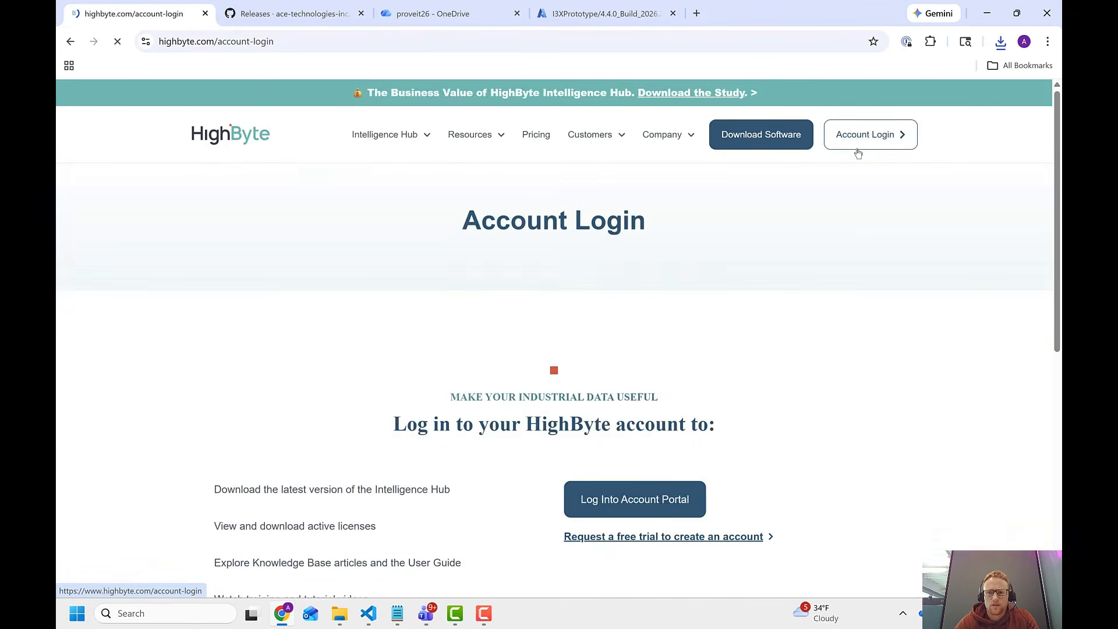
click(739, 534)
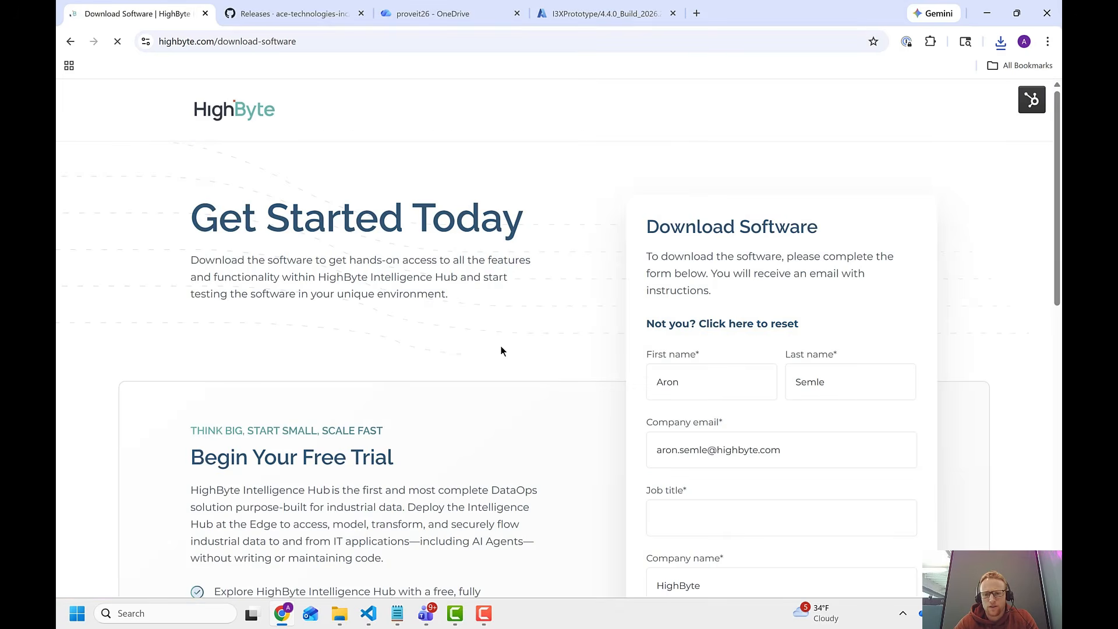
click(67, 37)
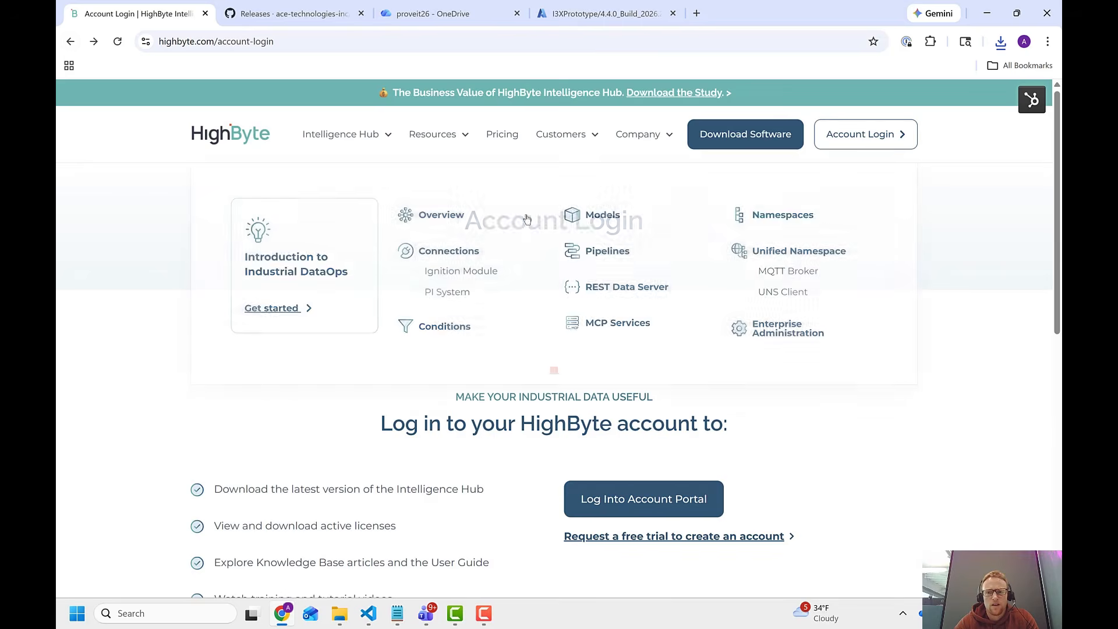
click(841, 134)
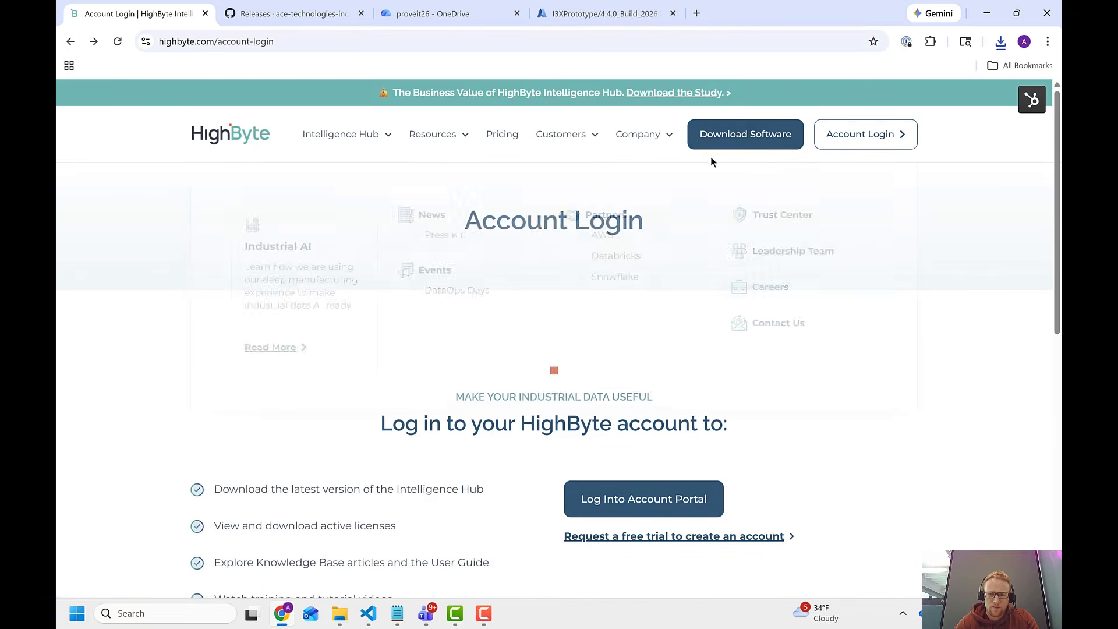
click(736, 138)
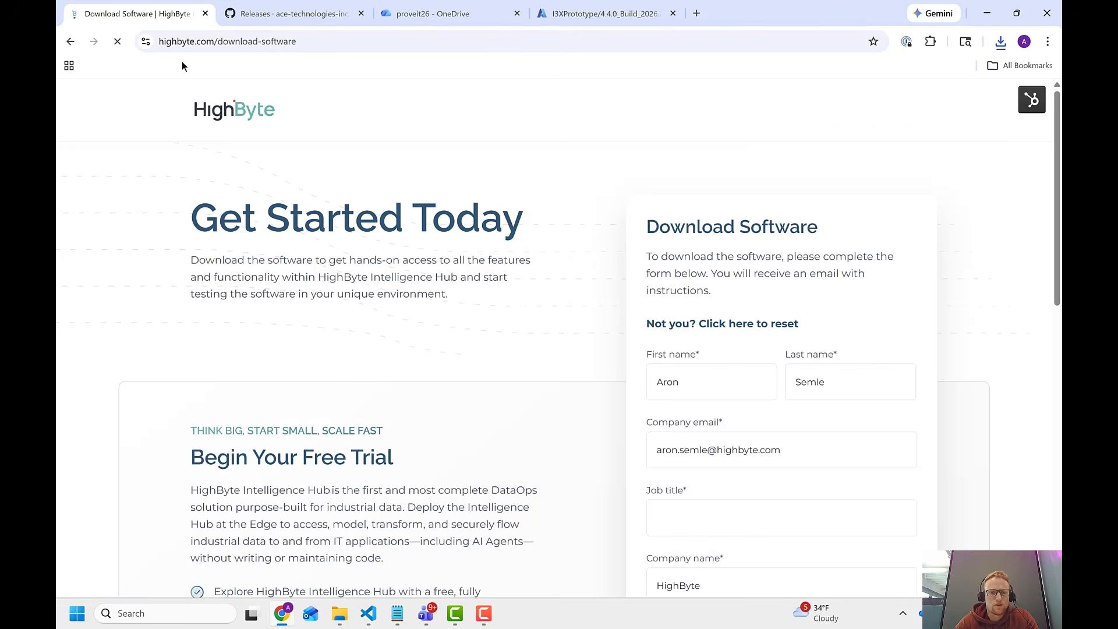
click(72, 44)
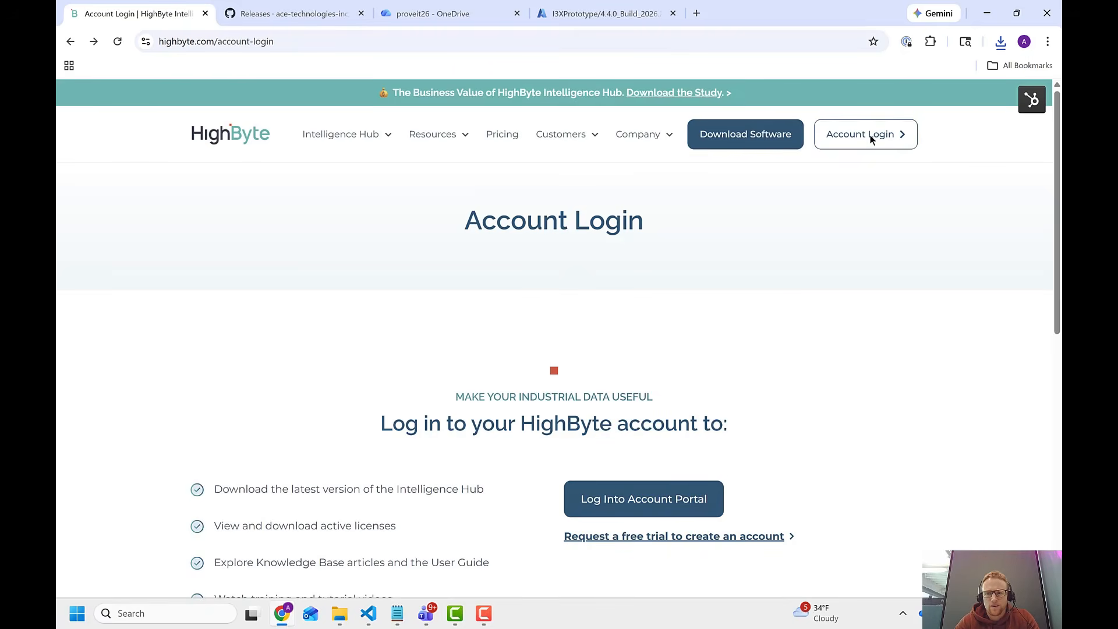
Enter the HighByte account portal, go to the product downloads, and expand the Intelligence Hub Version 4.4.0 beta entry.
click(901, 142)
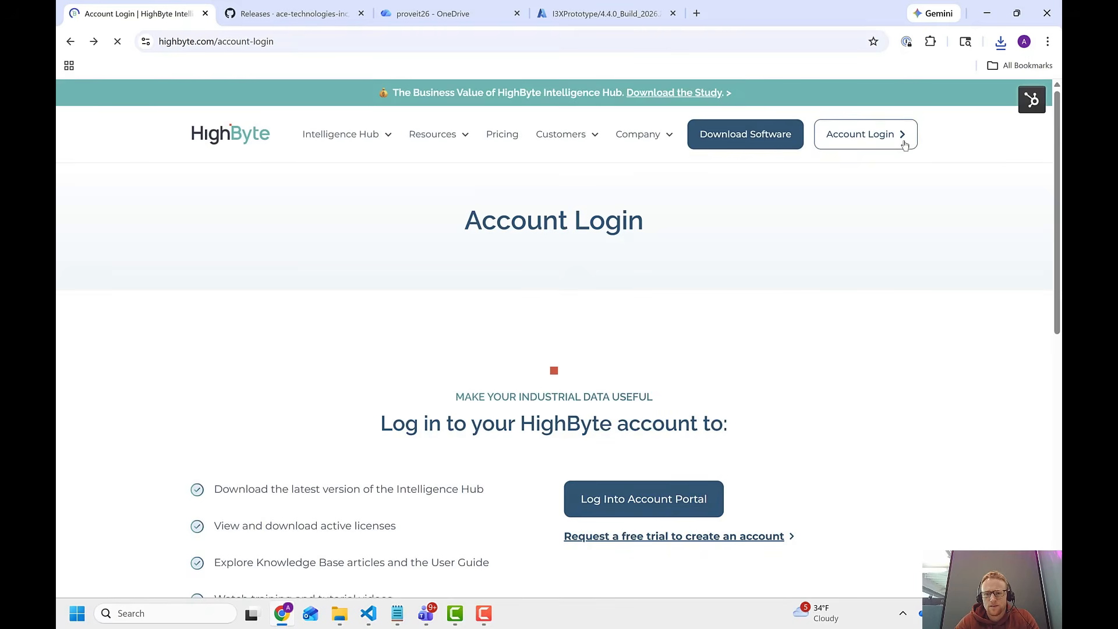
click(613, 508)
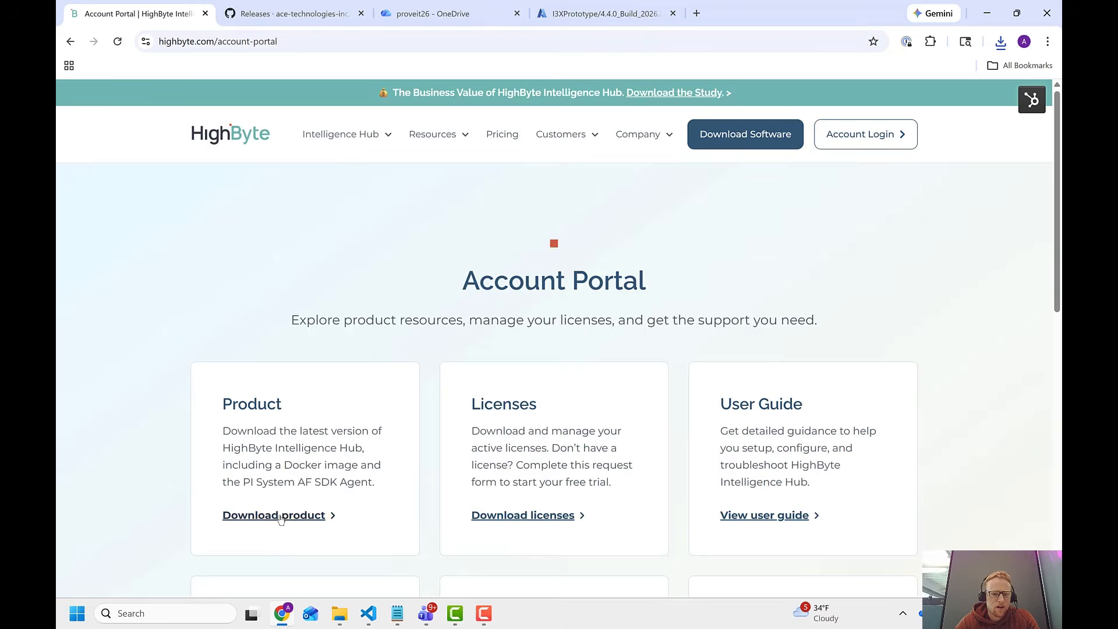
click(274, 516)
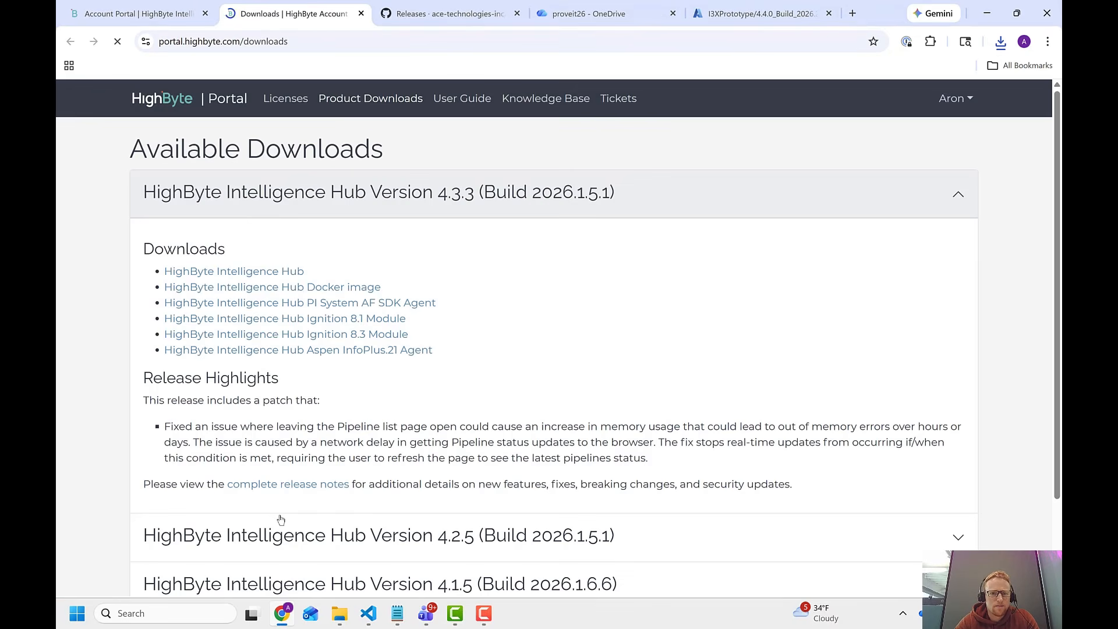
scroll(333, 356, down, 2)
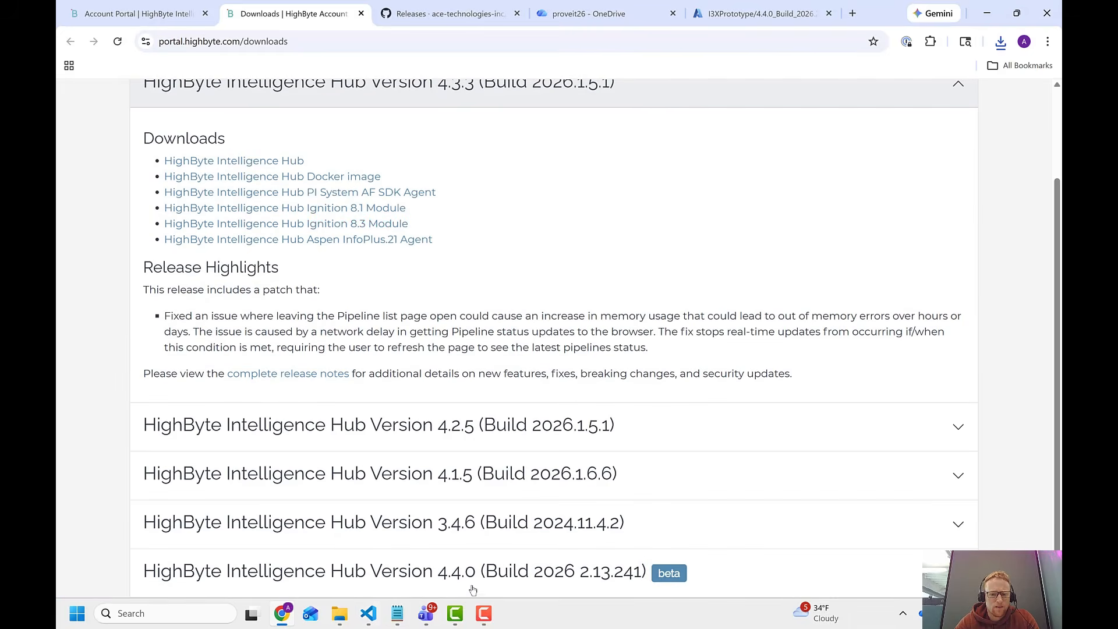
click(518, 577)
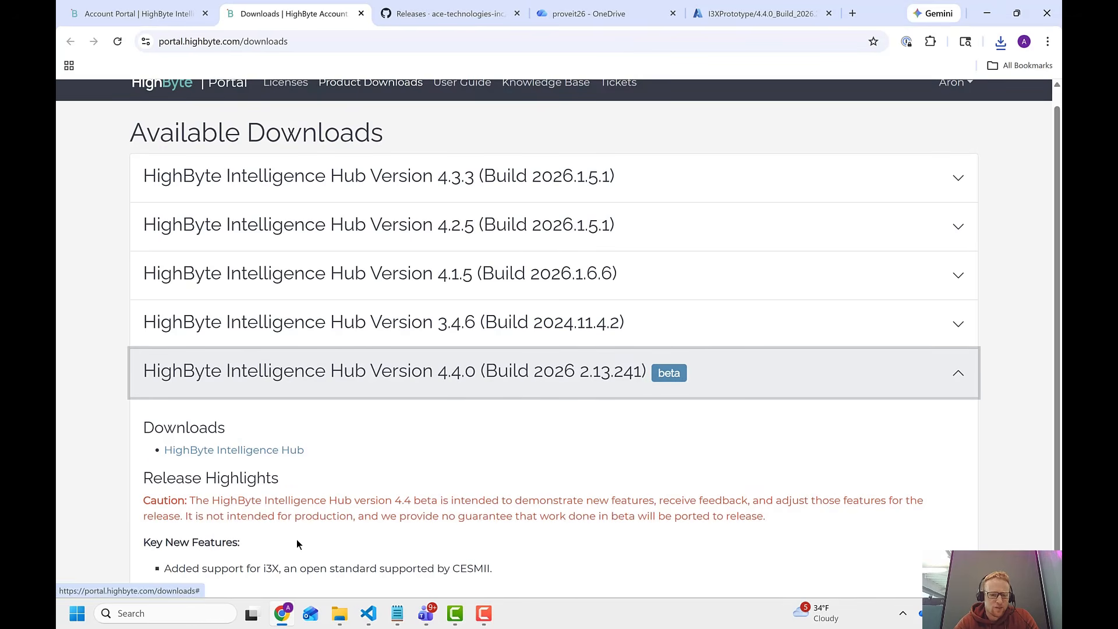
In File Explorer, open the runtime folder of HighByte-Intelligence-Hub-4.4.0 inside i3xdemo and run the start-windows batch file.
click(340, 614)
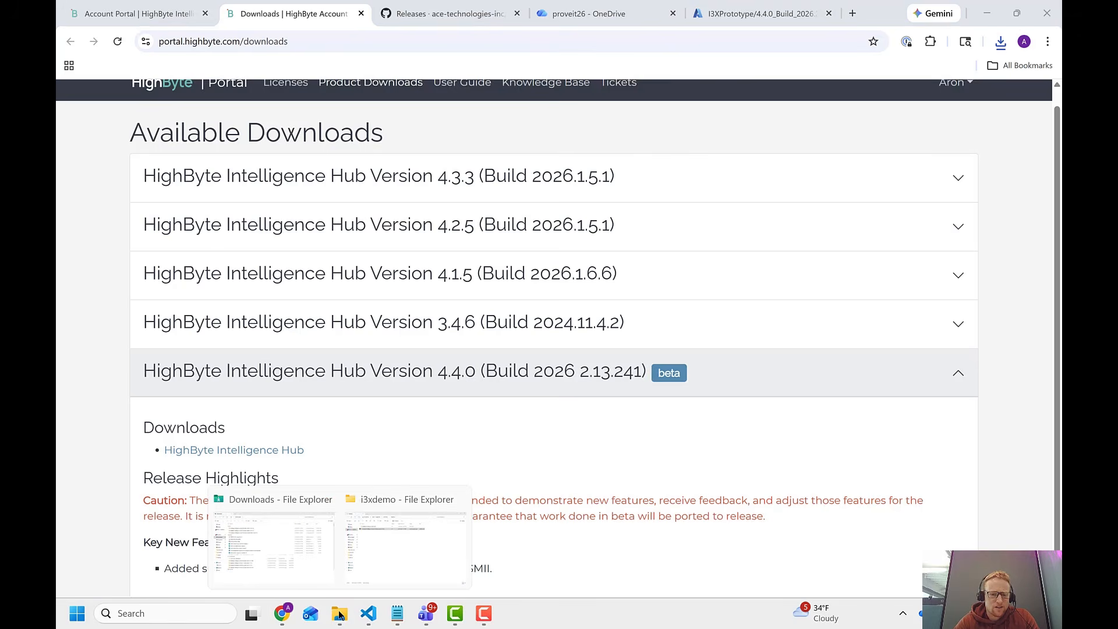
click(385, 552)
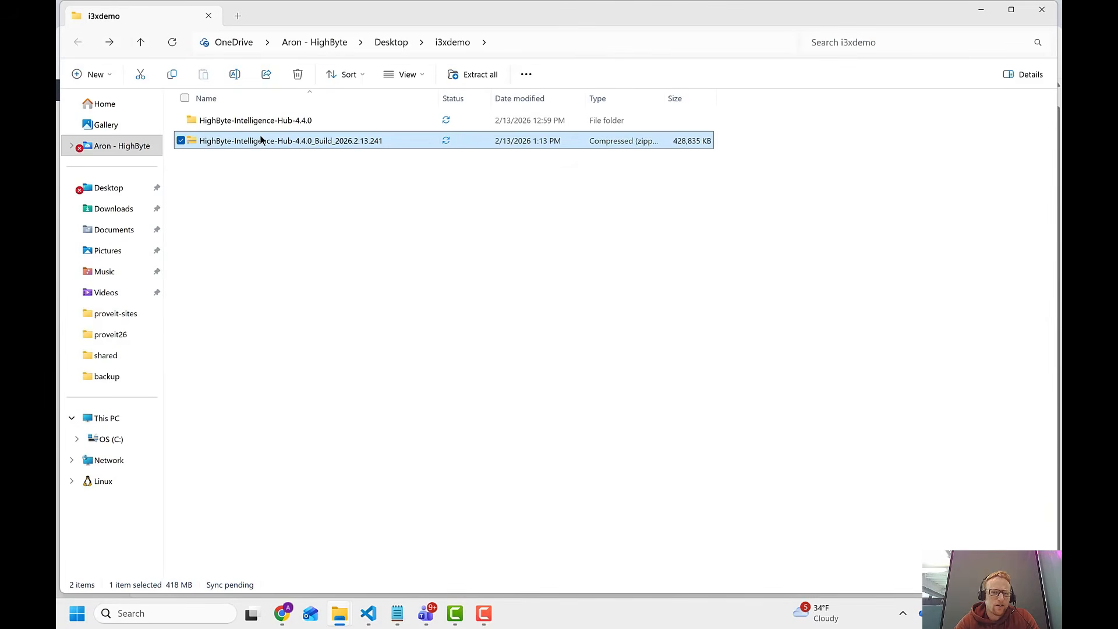
click(272, 123)
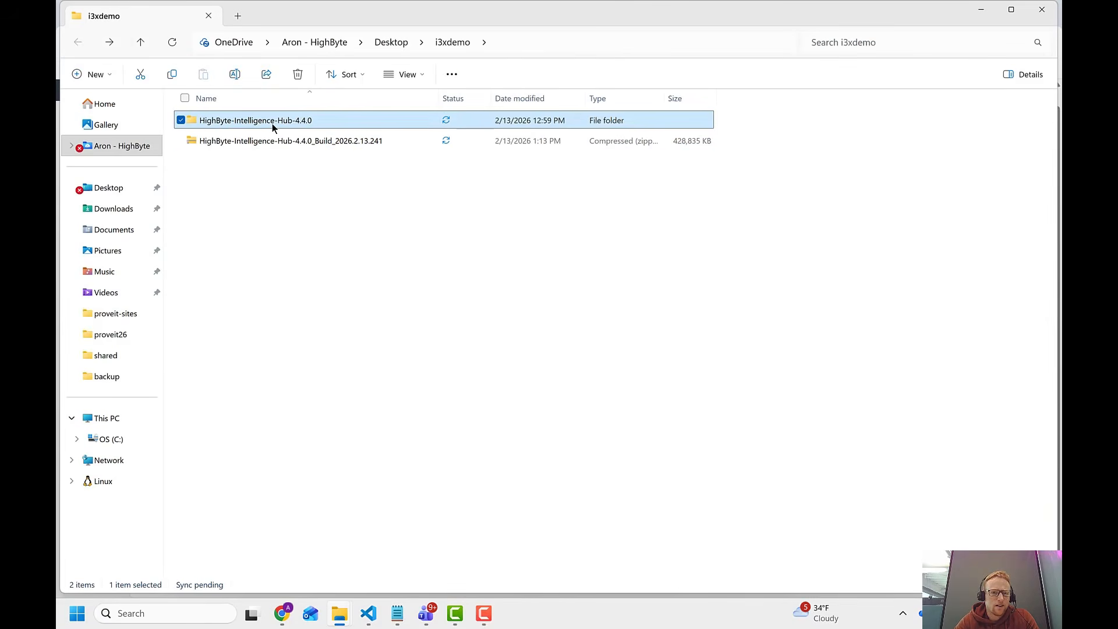
double_click(251, 120)
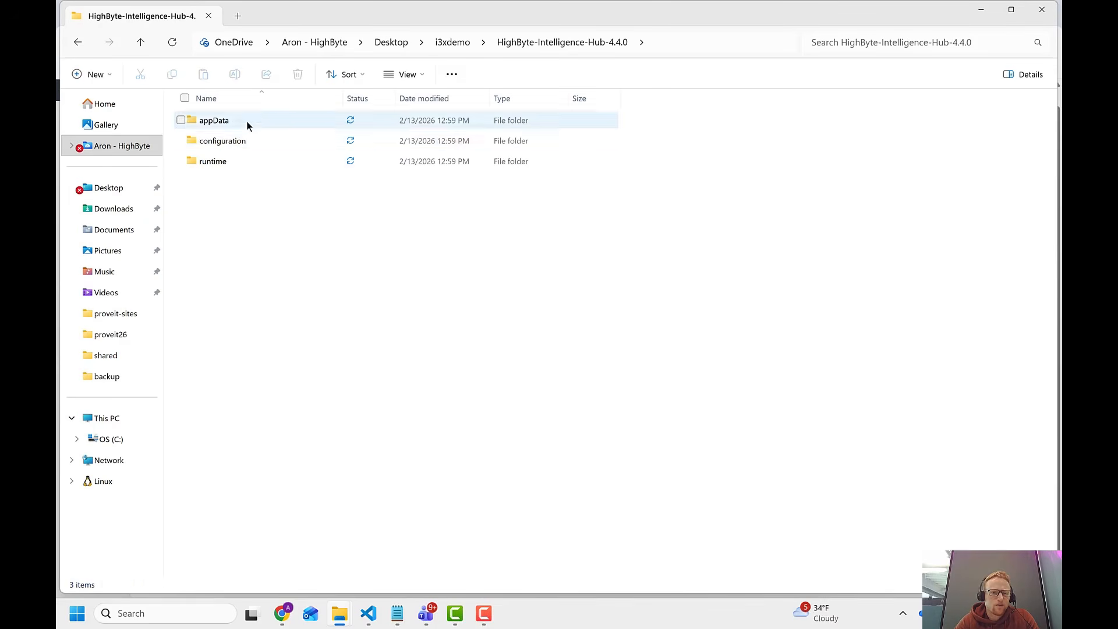
double_click(221, 160)
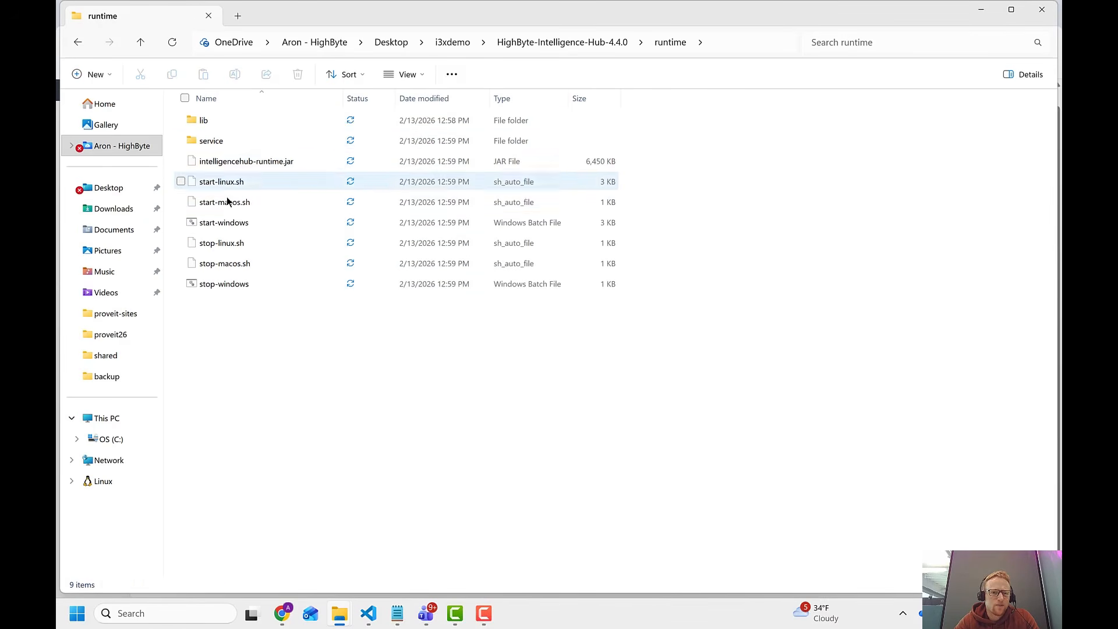
click(226, 226)
double_click(226, 226)
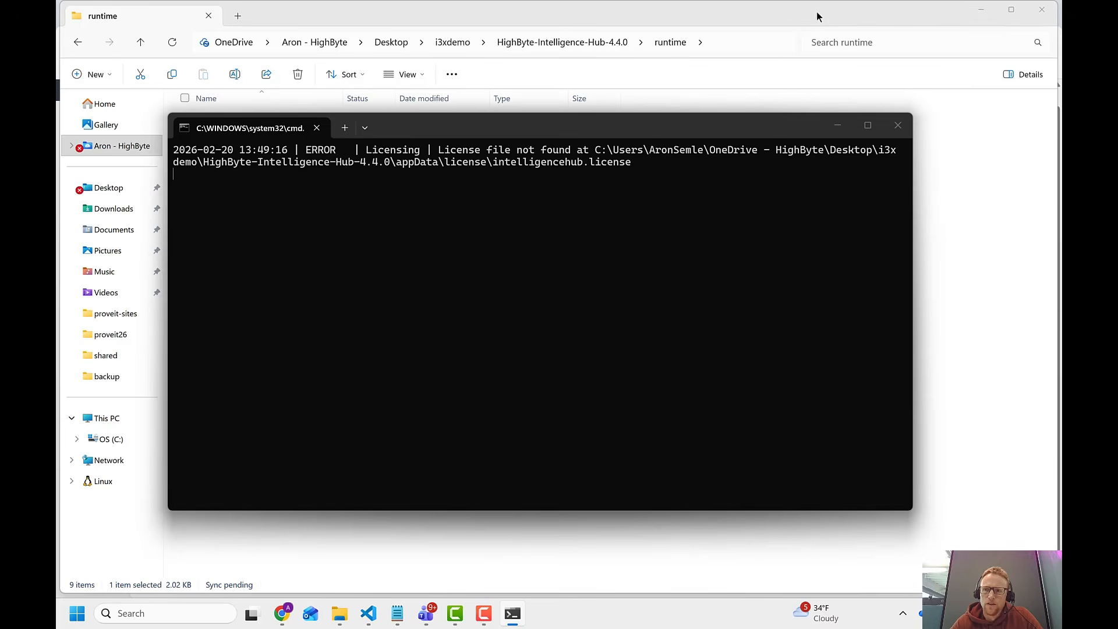
Return to the browser, load localhost:45245, and log in to the Intelligence Hub.
click(981, 8)
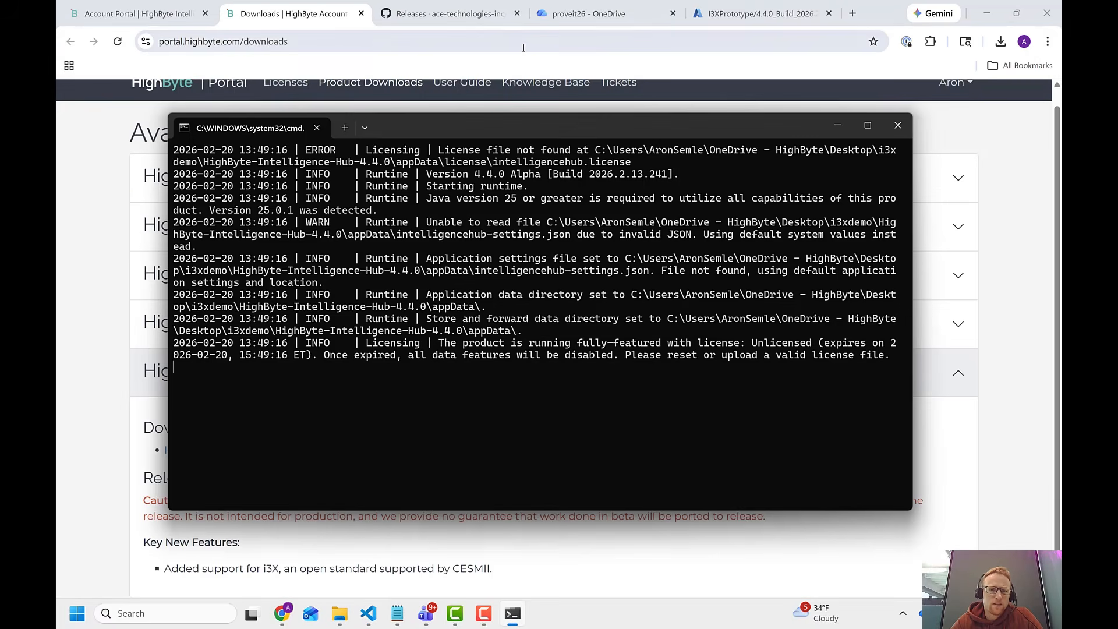
click(319, 36)
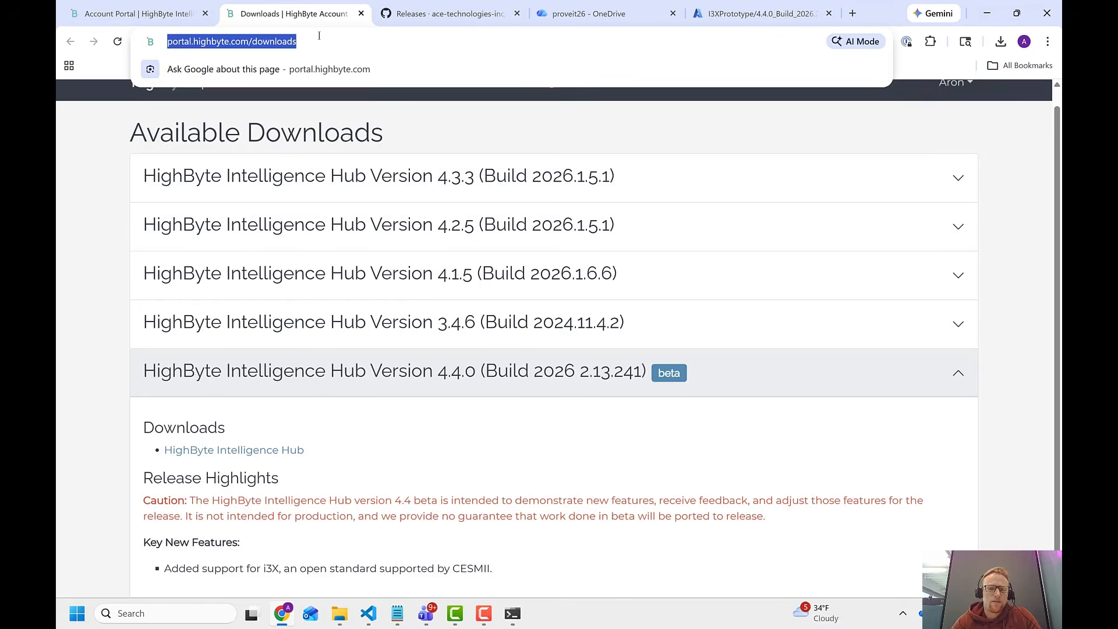
text(localhost:)
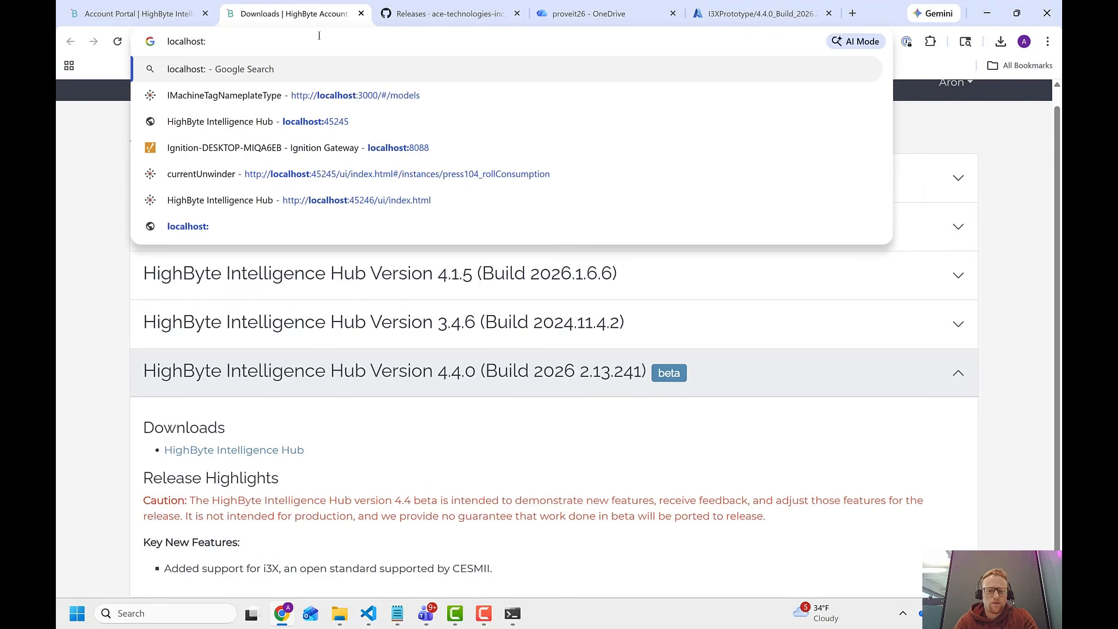
text(45245)
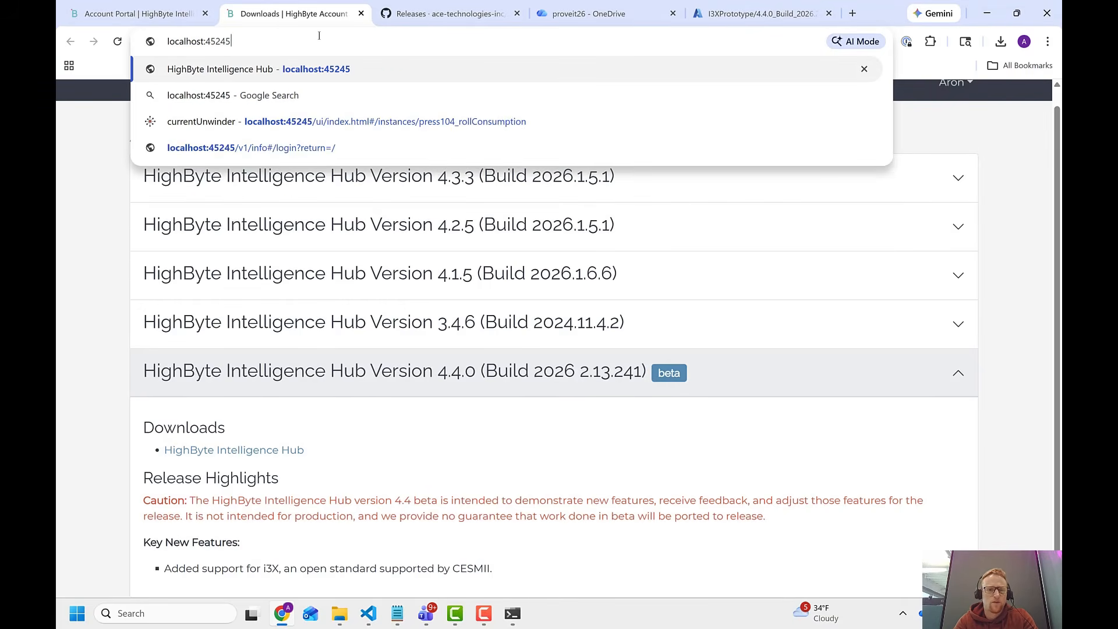
key(Return)
click(666, 421)
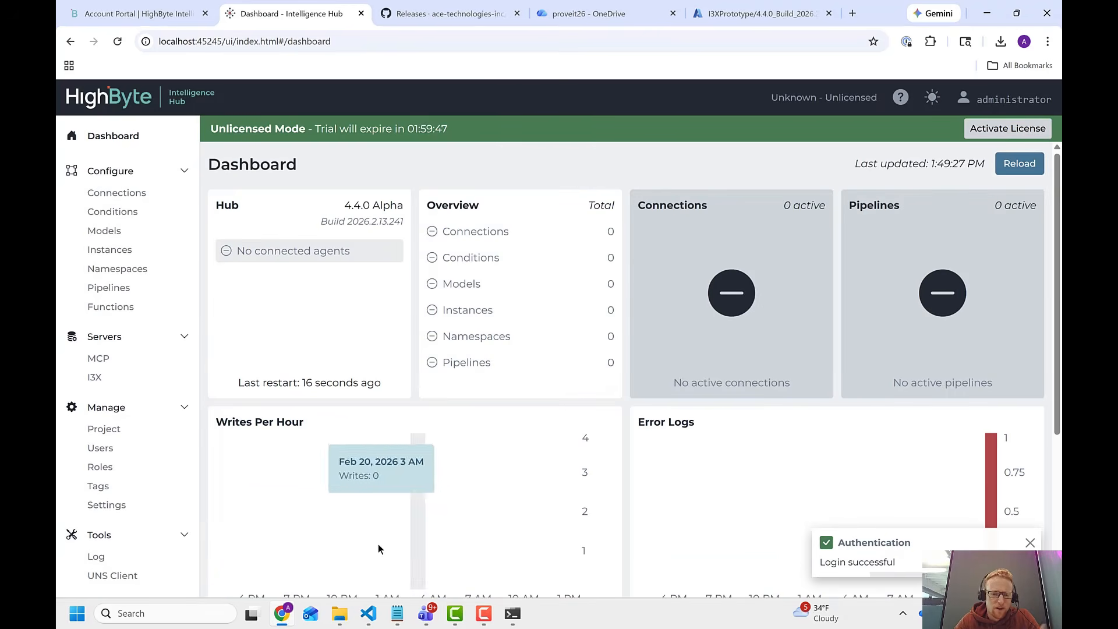
Minimize the open windows to reveal the desktop and launch the portable i3X Explorer 0.1.5.
click(986, 13)
click(964, 41)
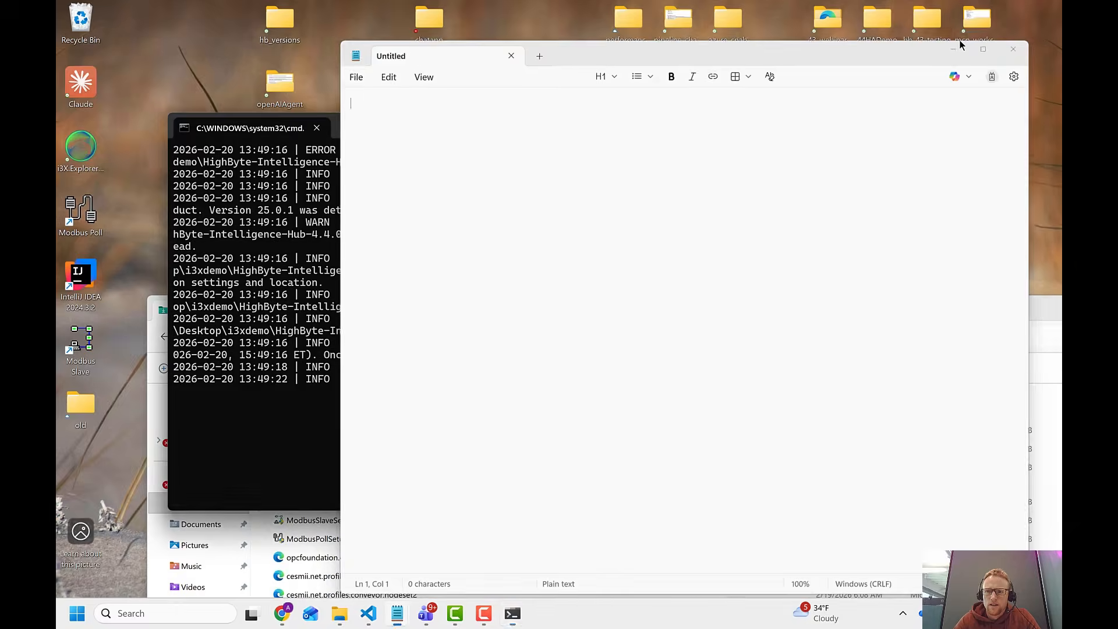
click(838, 125)
drag(977, 304, 921, 195)
click(1014, 199)
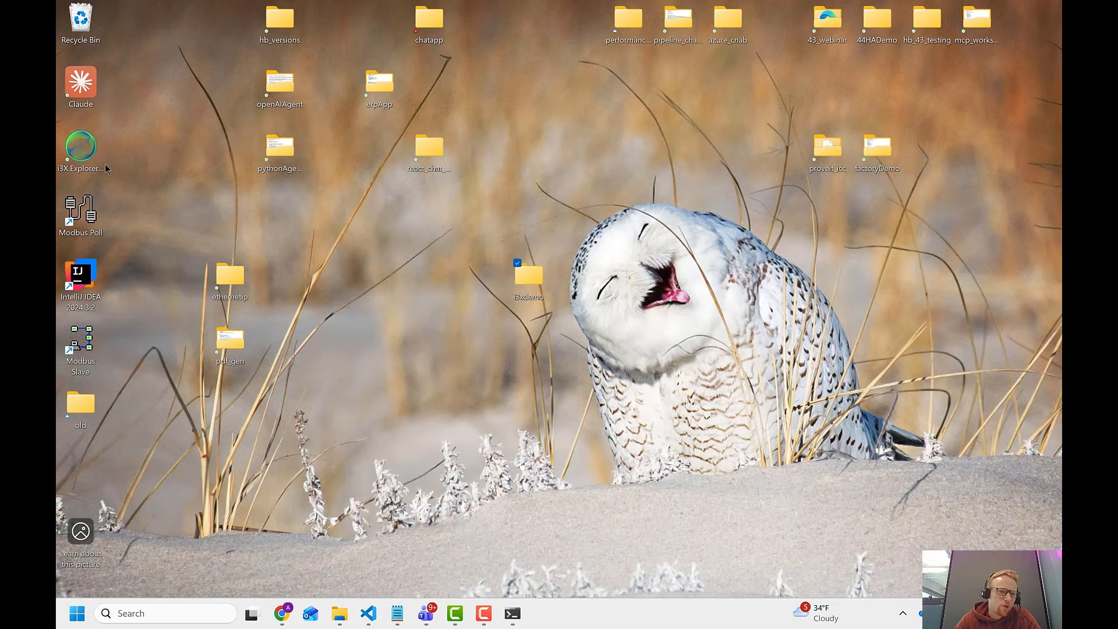
click(81, 167)
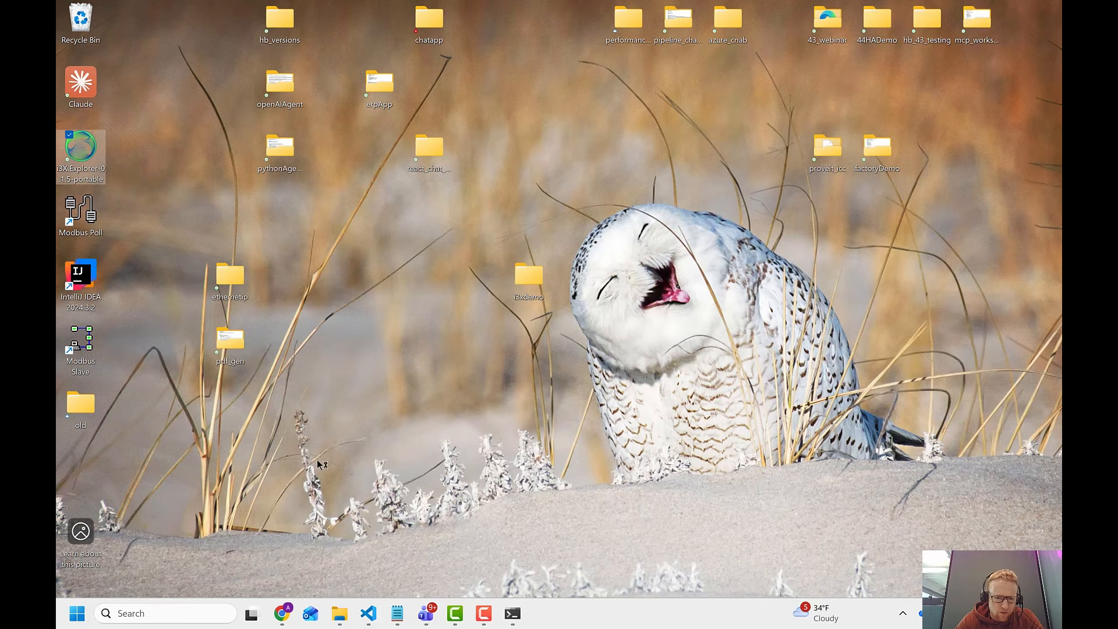
Back in the Intelligence Hub, enable the I3X server in the application settings, save, and apply the changes with the HTTP server restart.
click(285, 616)
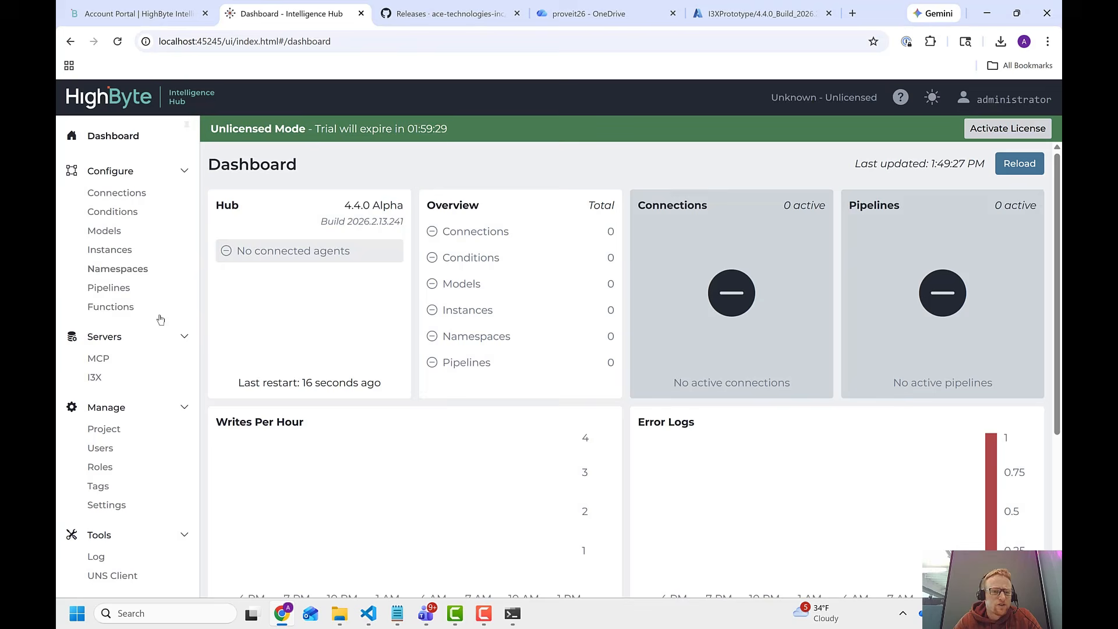
click(96, 378)
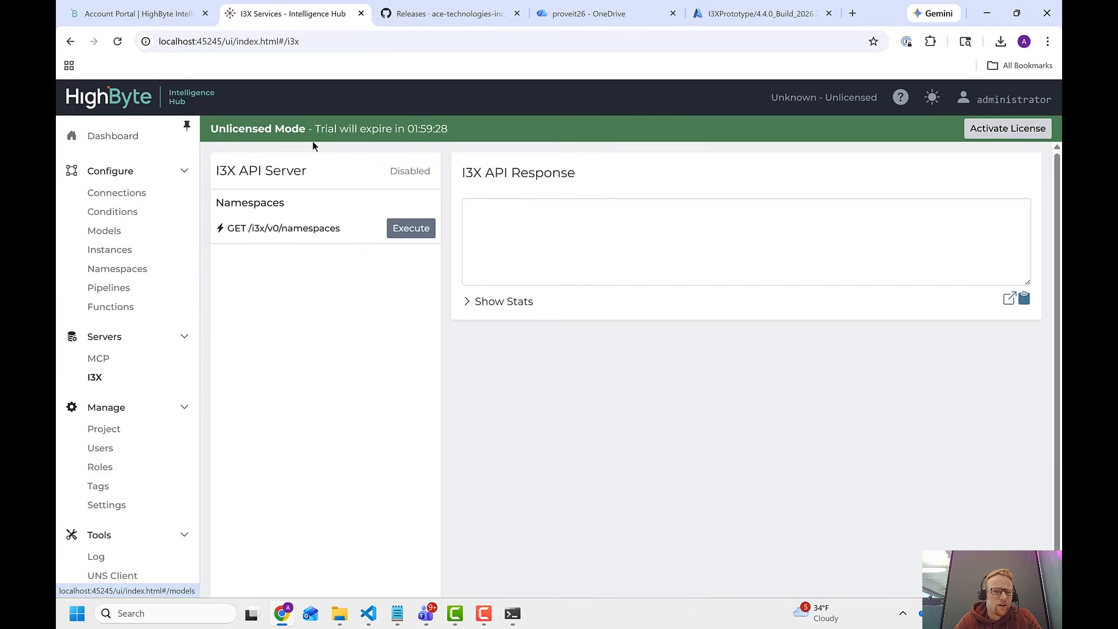
click(406, 172)
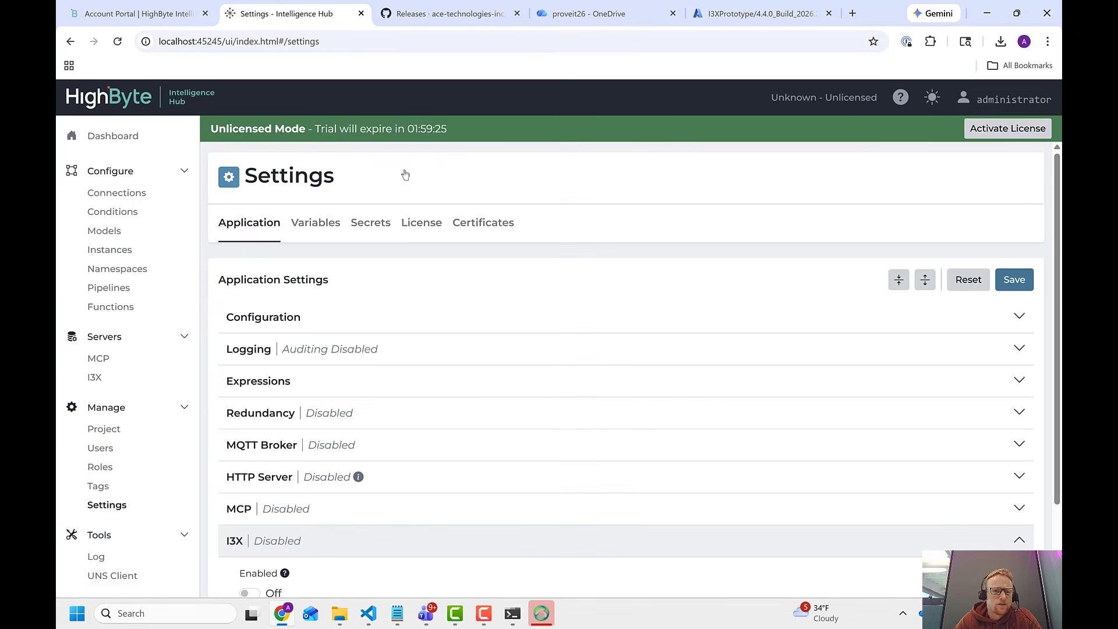
scroll(303, 431, down, 1)
click(251, 530)
click(1012, 226)
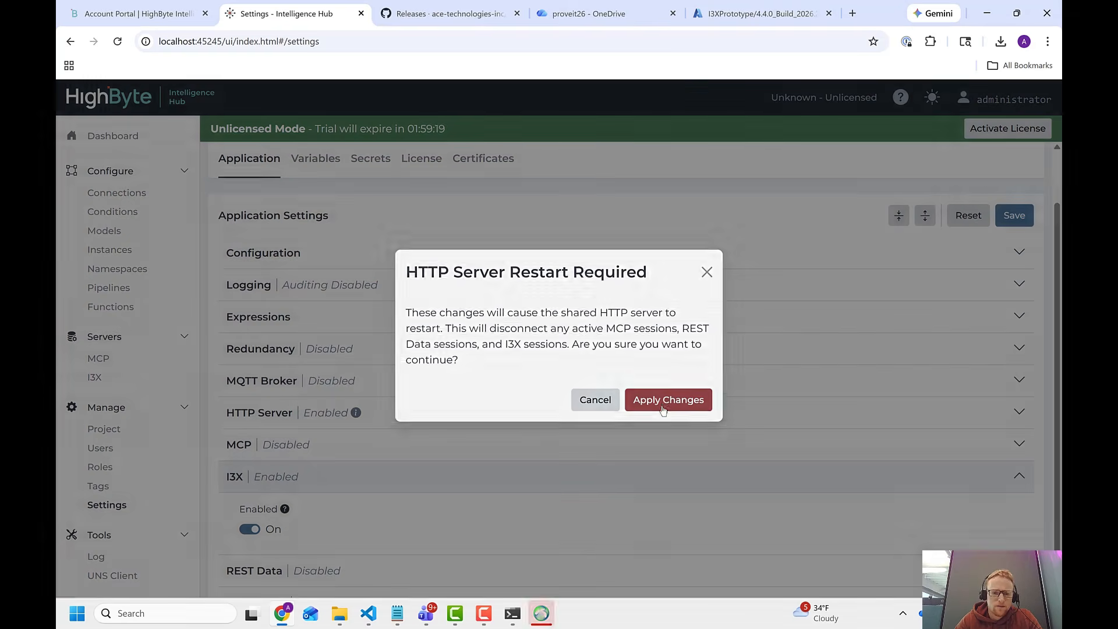
click(663, 410)
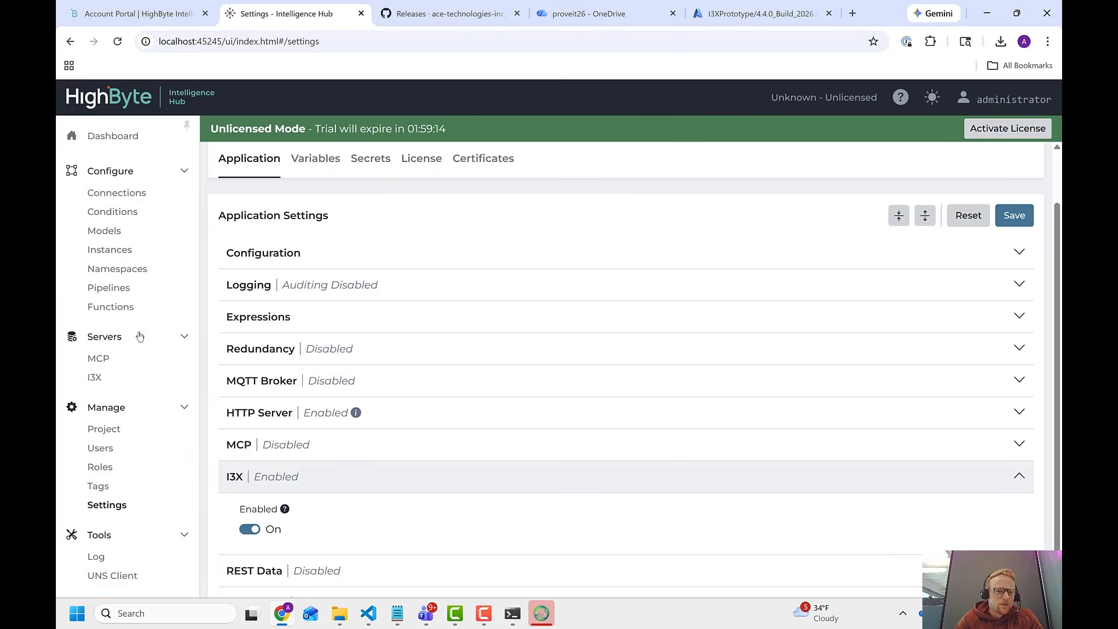
View the I3X server page, and open the API keys of the administrator user.
click(94, 377)
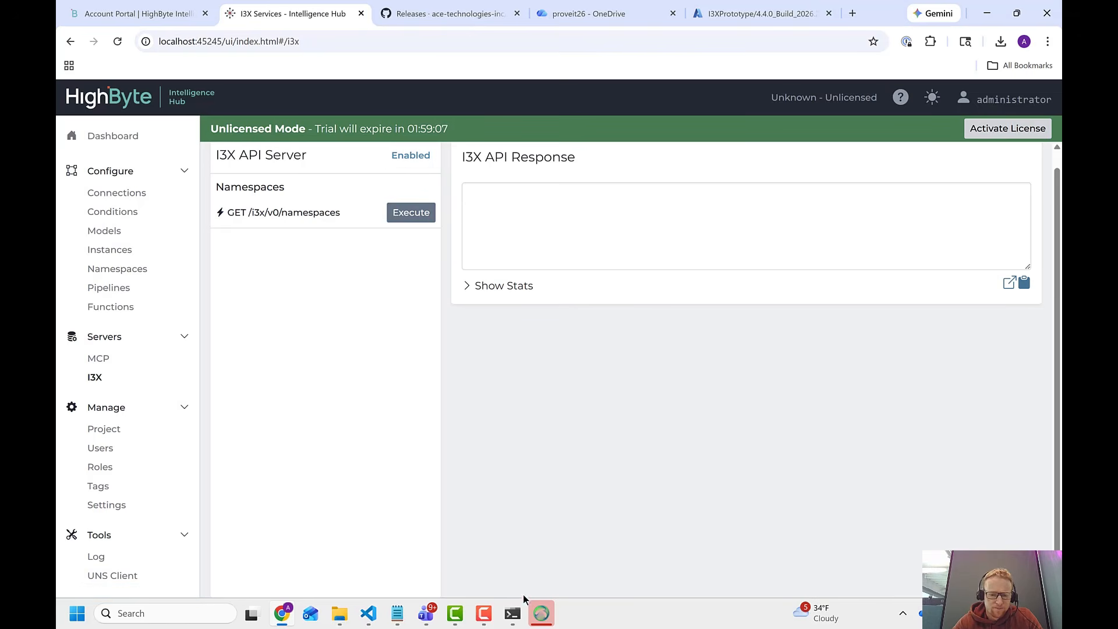
click(101, 448)
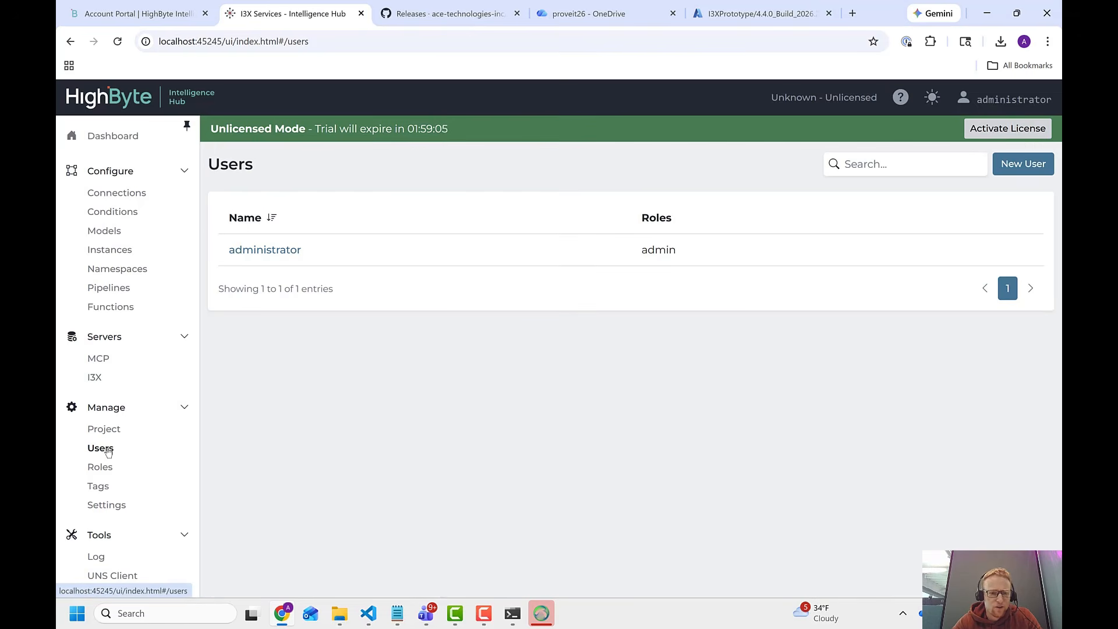
click(279, 256)
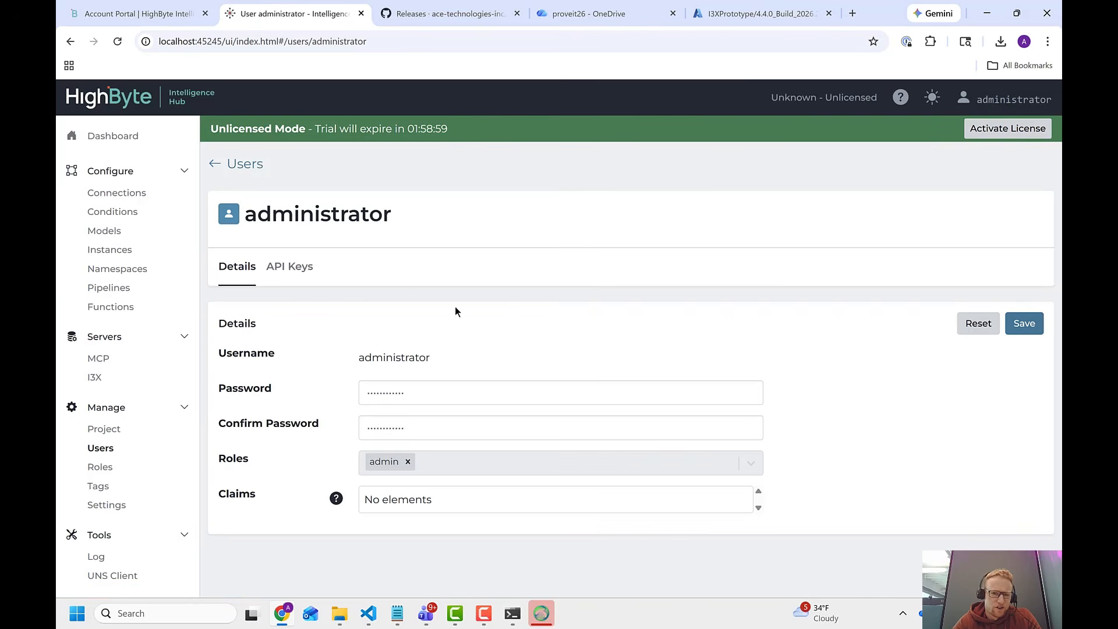
click(294, 274)
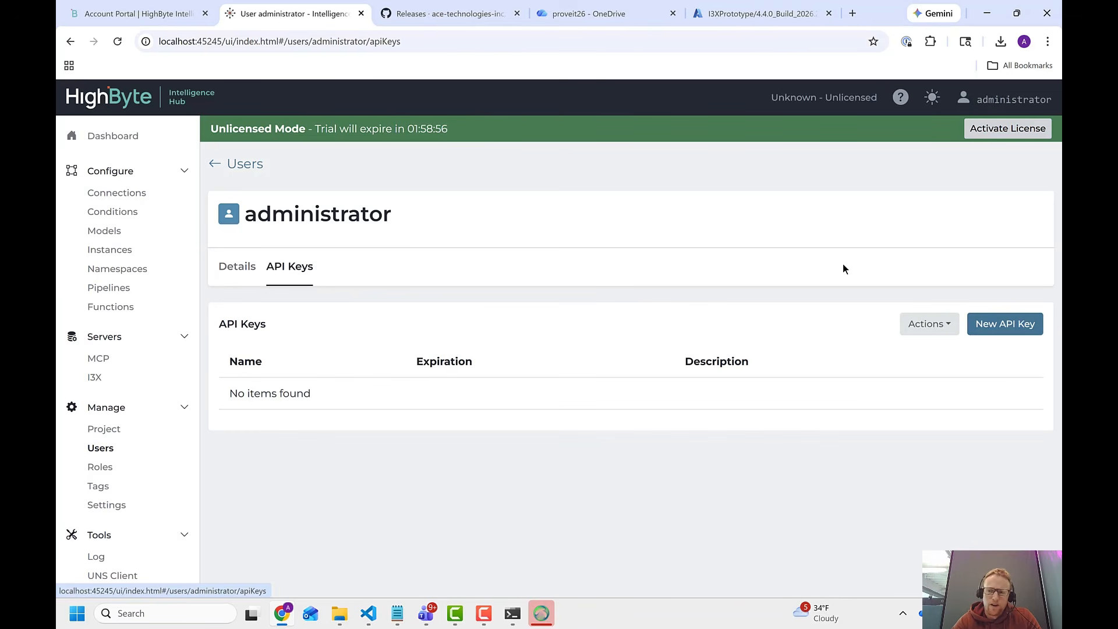
Create an API key named i3X with no expiration date, and copy the key into an empty Notepad document.
click(985, 323)
click(663, 359)
text(i3X)
key(BackSpace)
text(x)
key(BackSpace)
text(X)
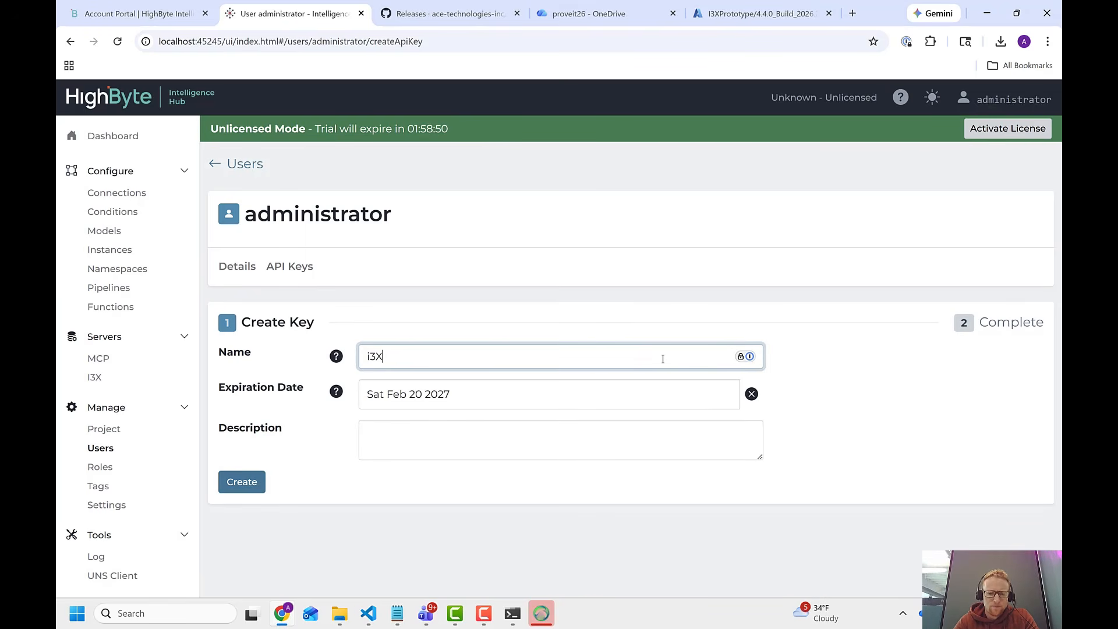
click(751, 394)
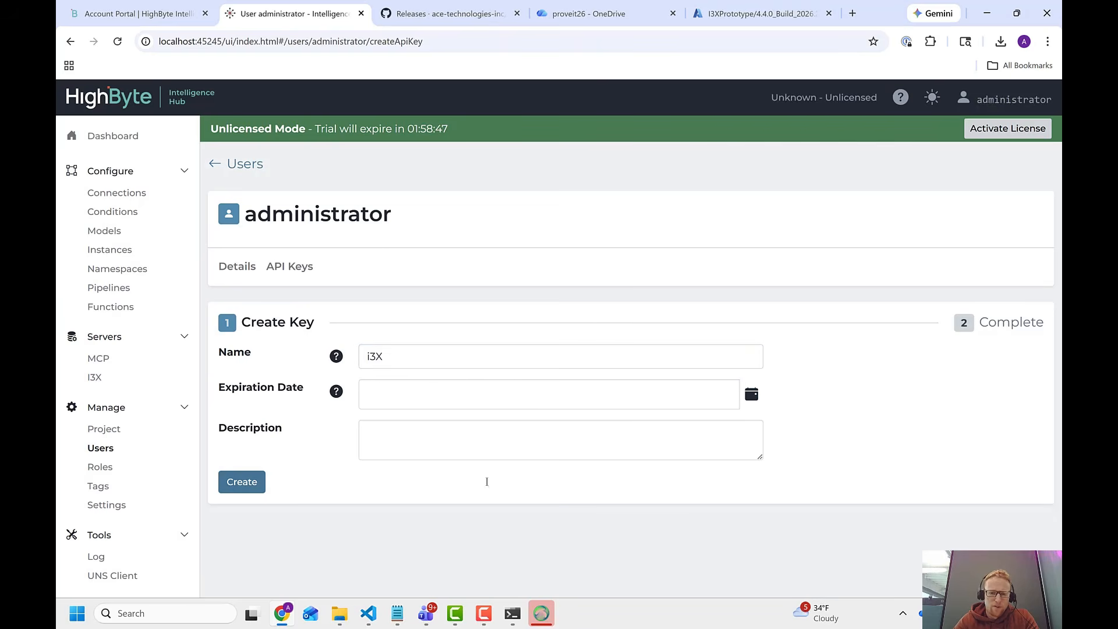
click(254, 482)
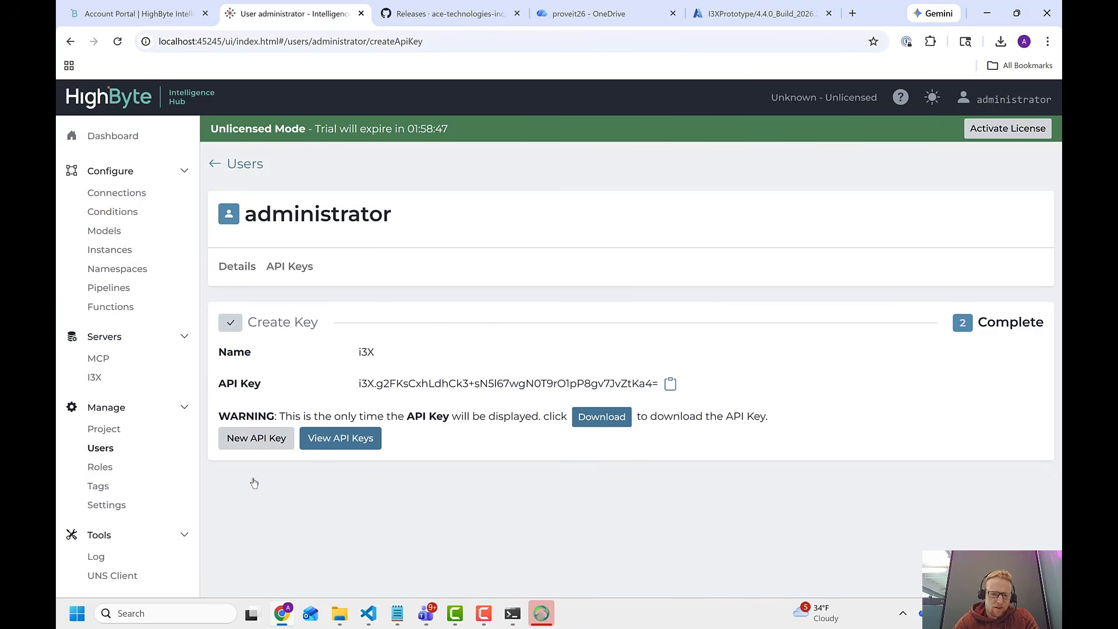
click(671, 383)
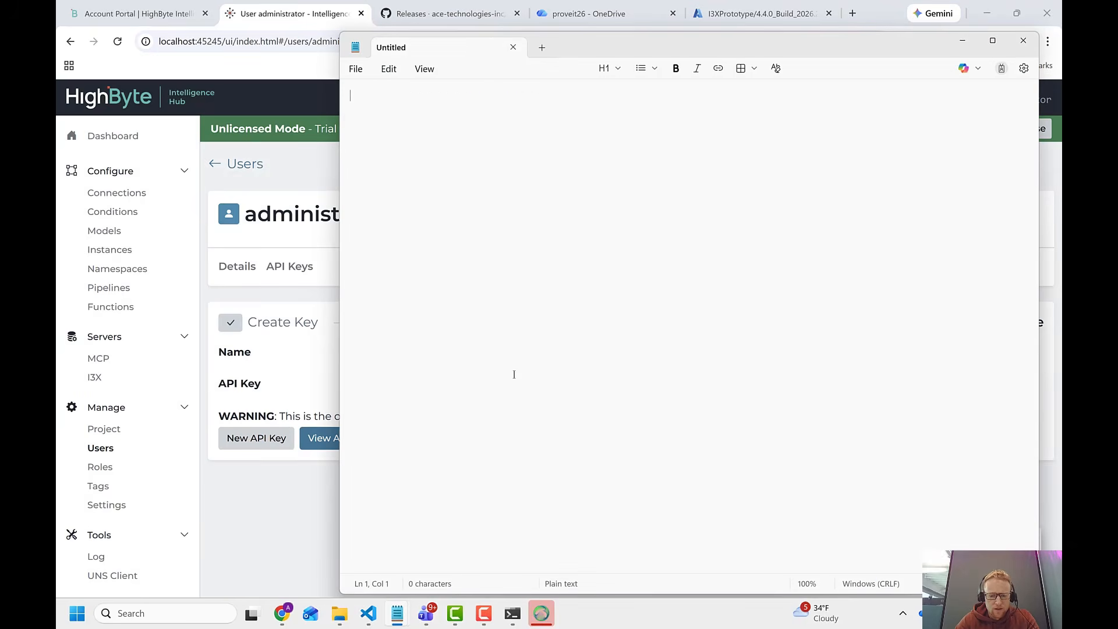
key(ctrl+v)
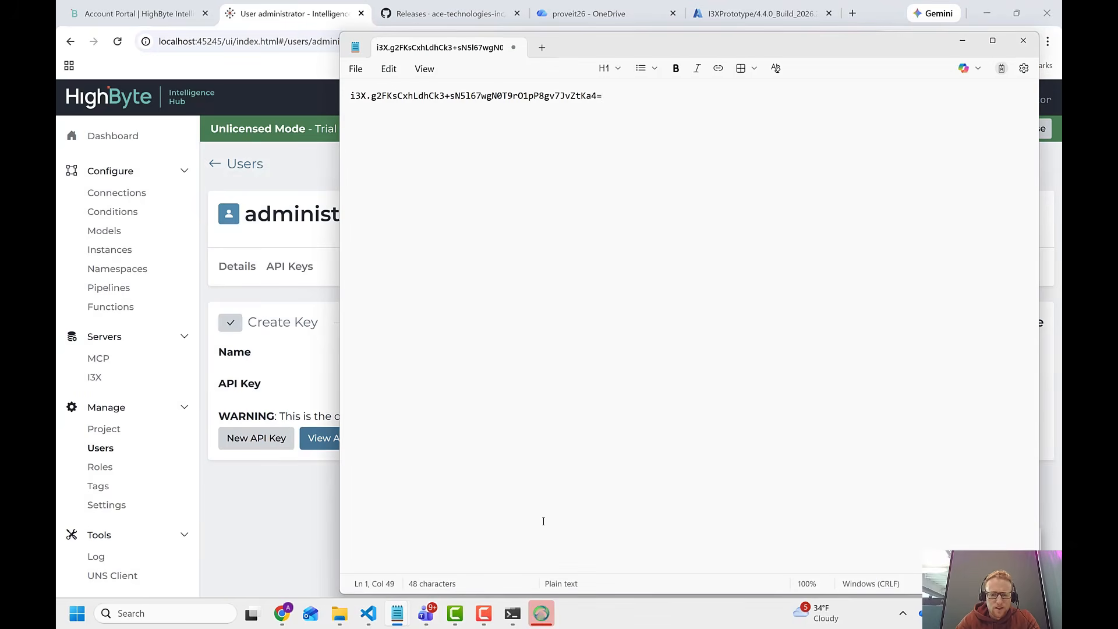
click(542, 614)
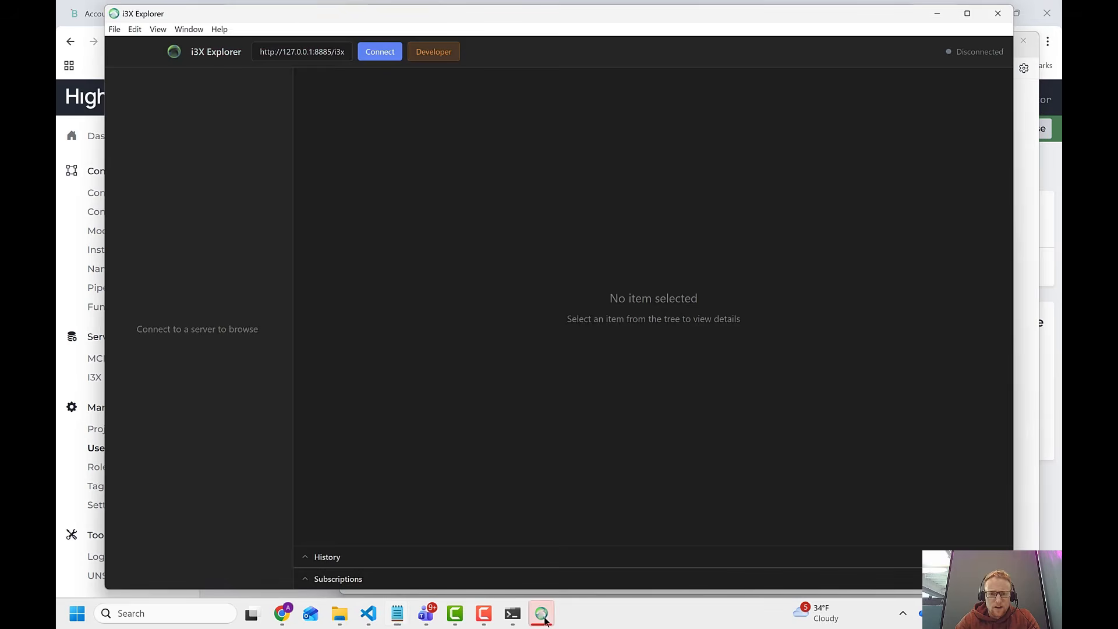
click(305, 53)
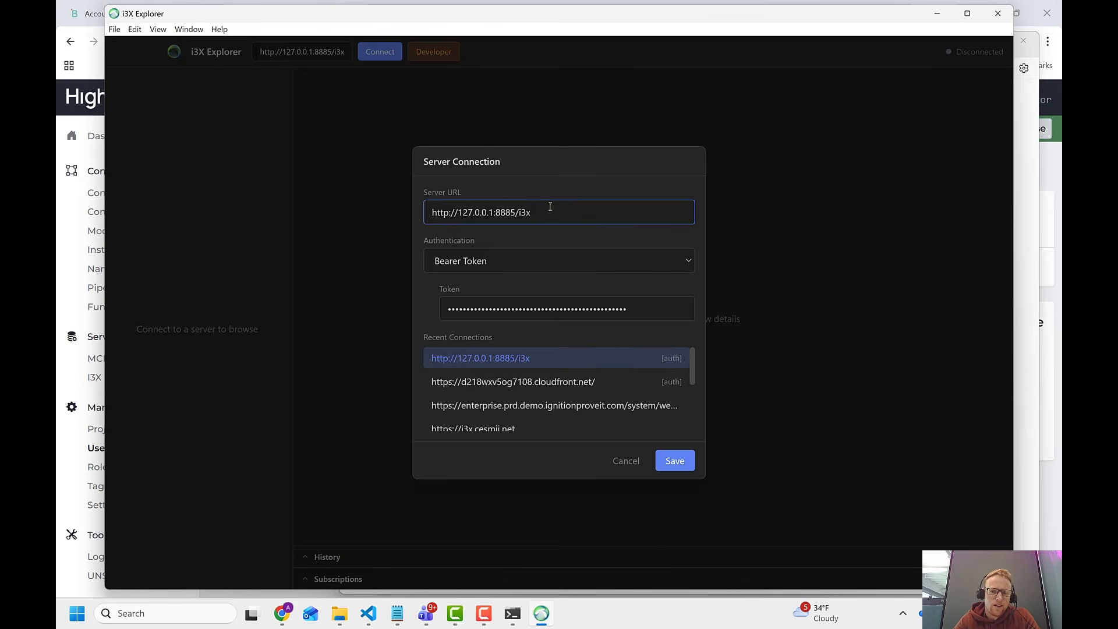
click(520, 263)
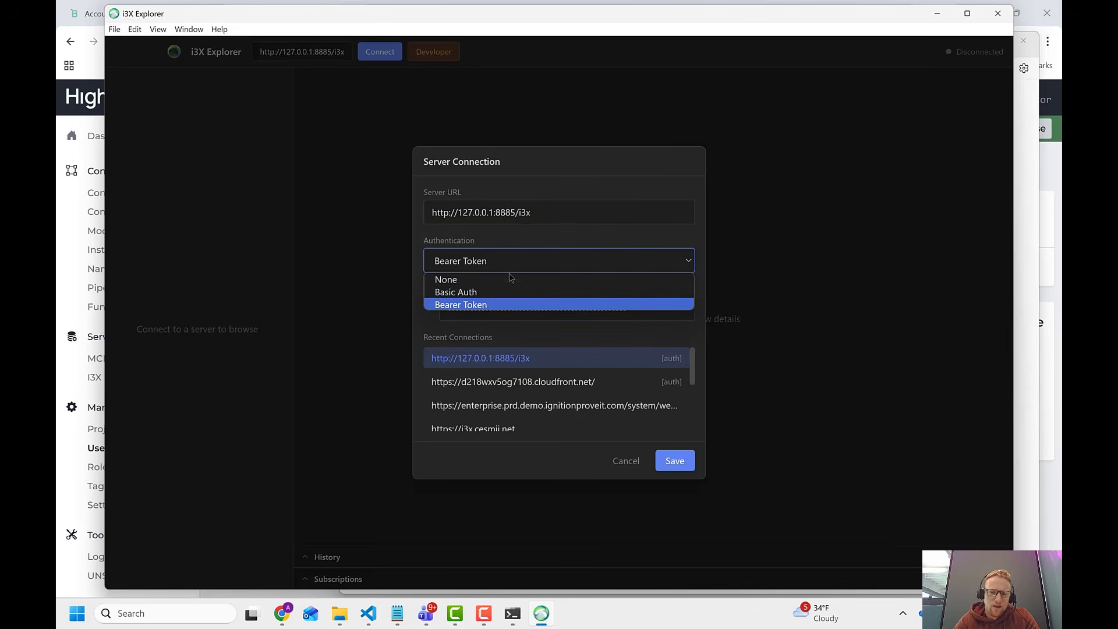
click(483, 306)
key(Tab)
key(ctrl+v)
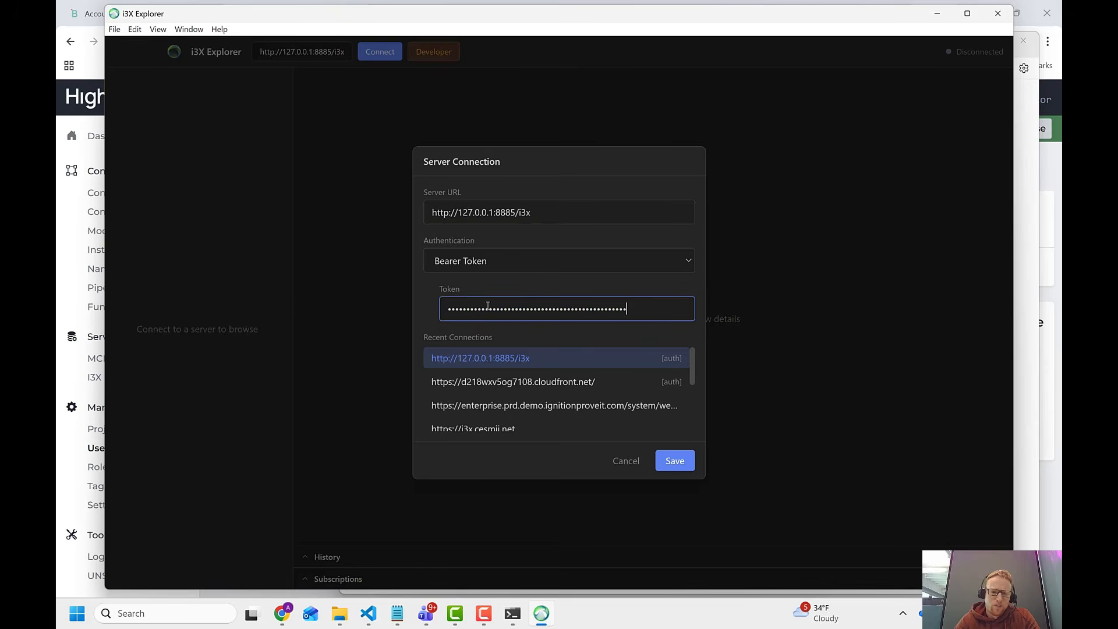
click(379, 56)
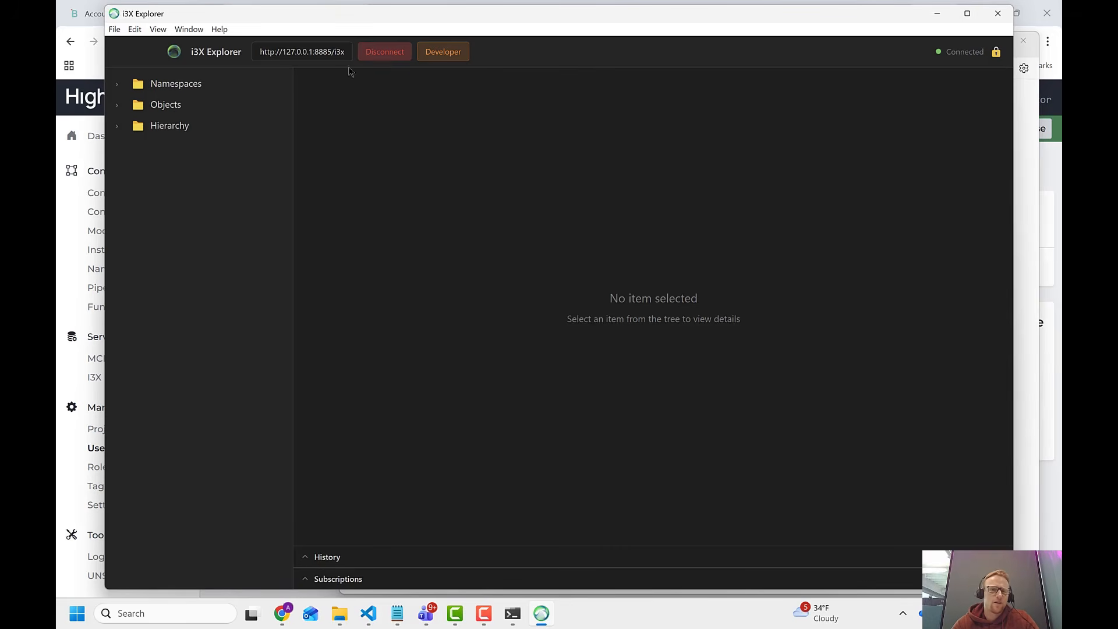
Examine the Namespaces, Objects and Hierarchy folders, including the HighByte object and its Connection child.
click(120, 132)
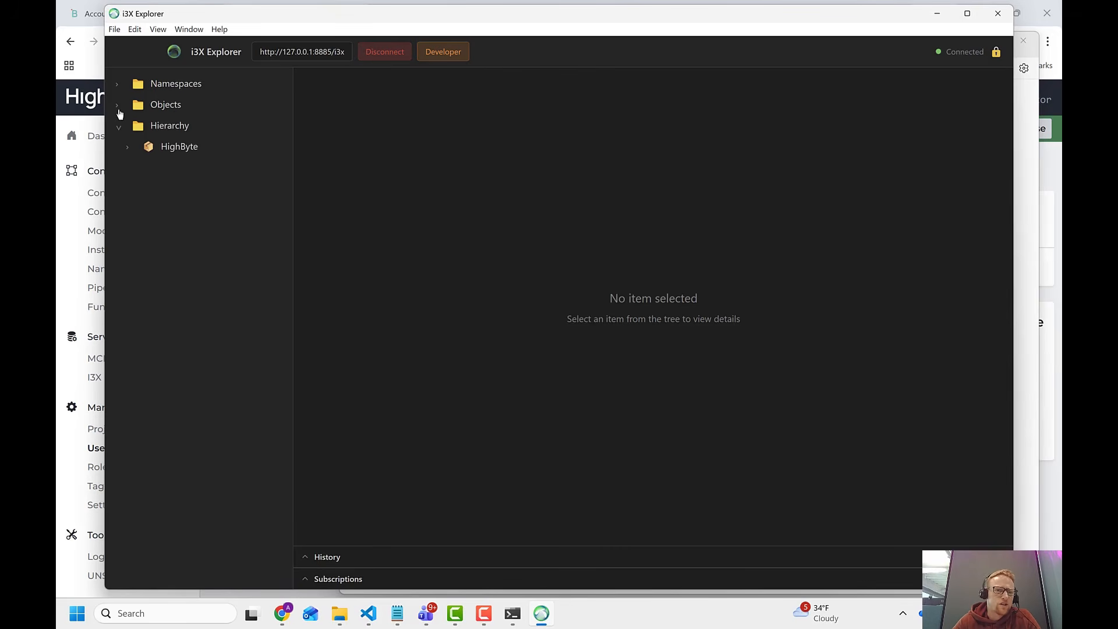
click(118, 109)
click(119, 110)
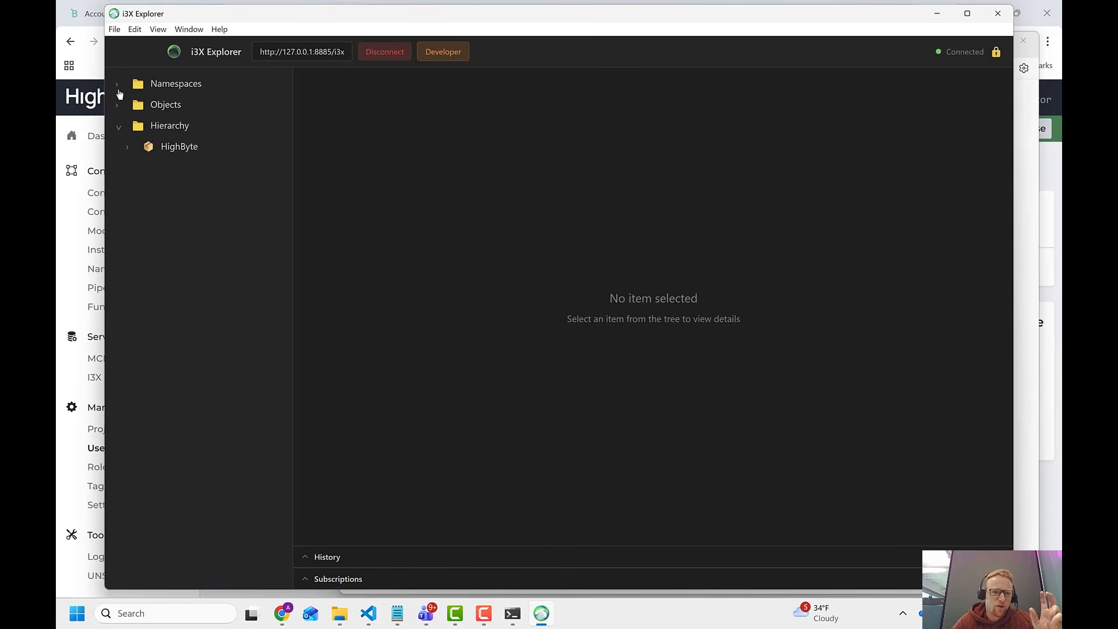
click(119, 88)
click(119, 89)
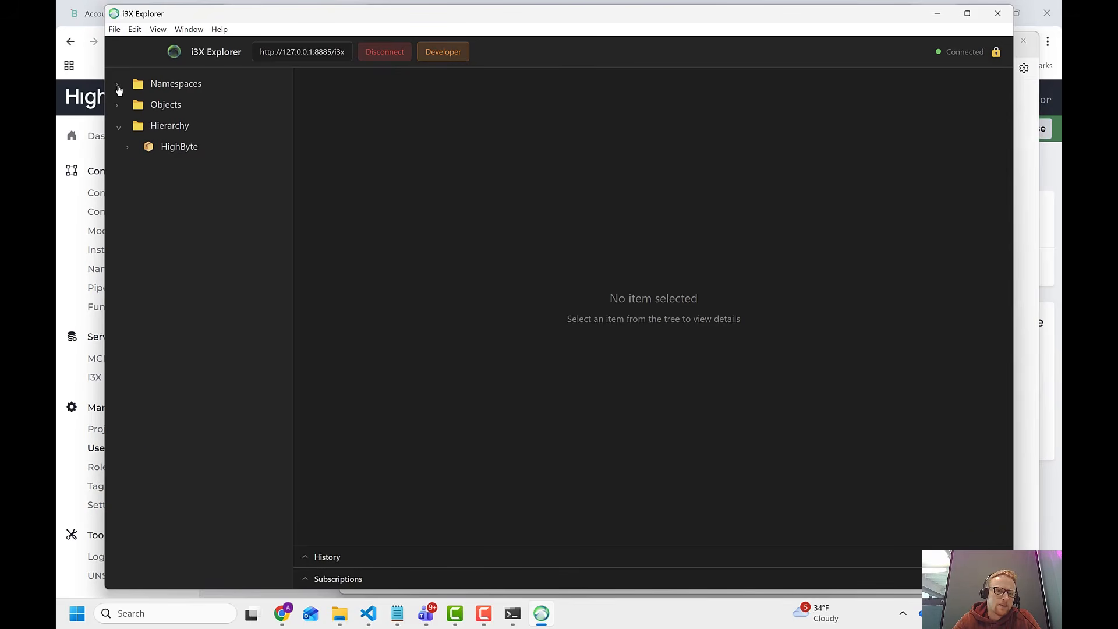
click(130, 150)
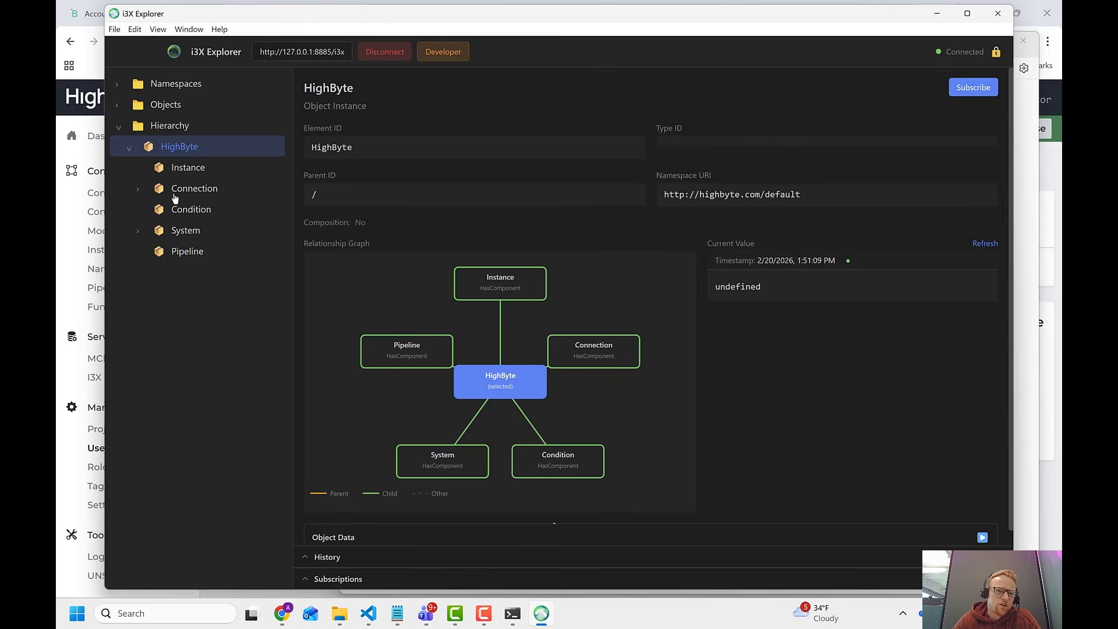
click(138, 194)
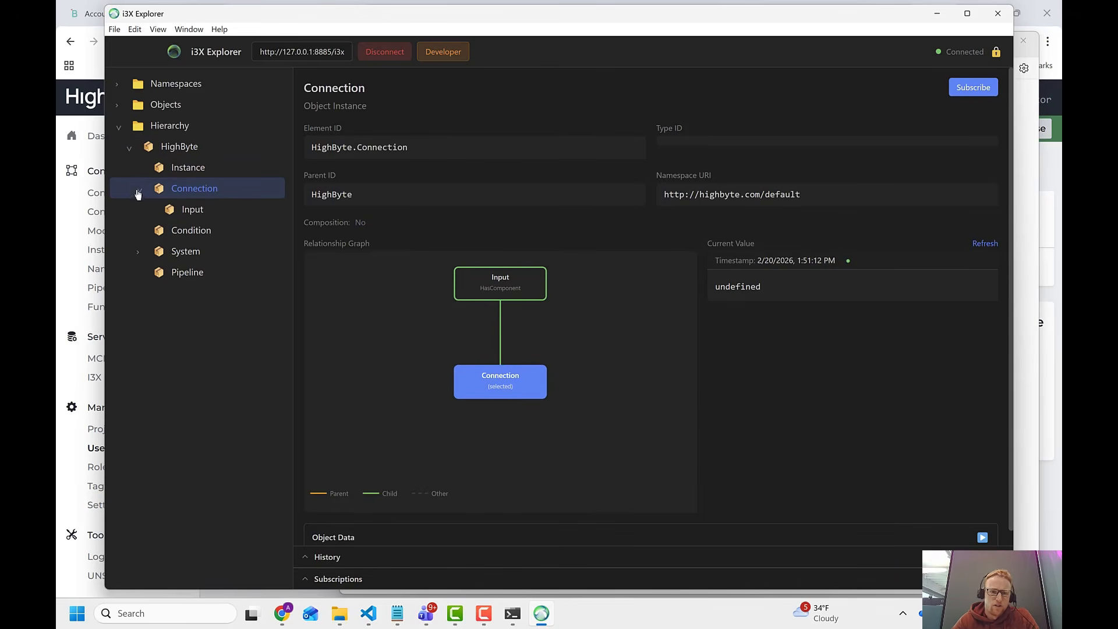
click(119, 130)
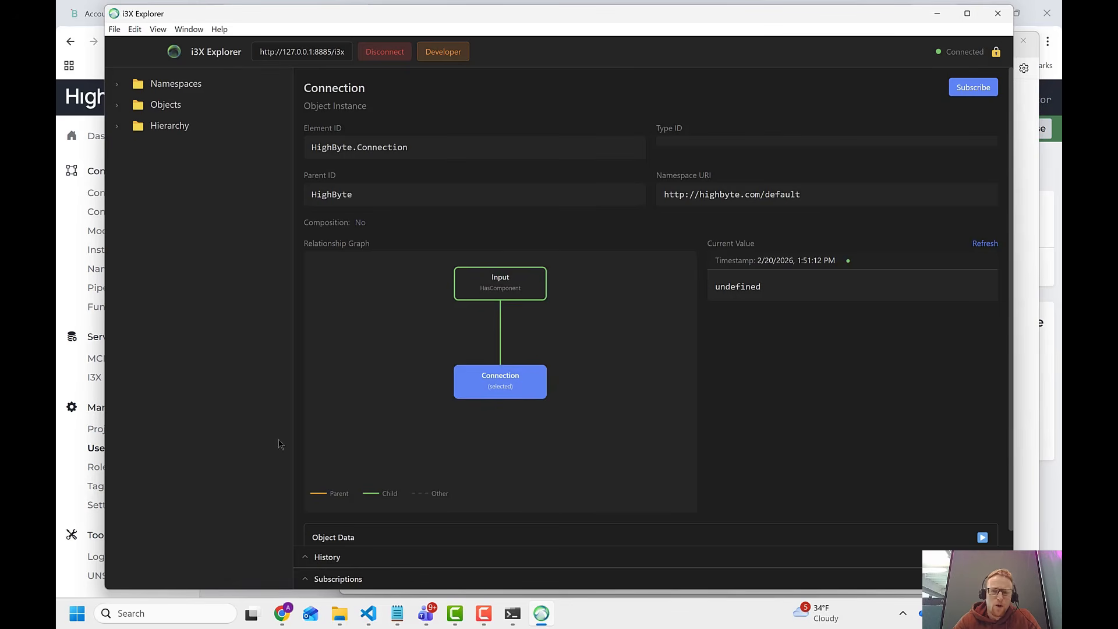
Return to the Intelligence Hub in the browser and start a new model named testModel.
click(282, 614)
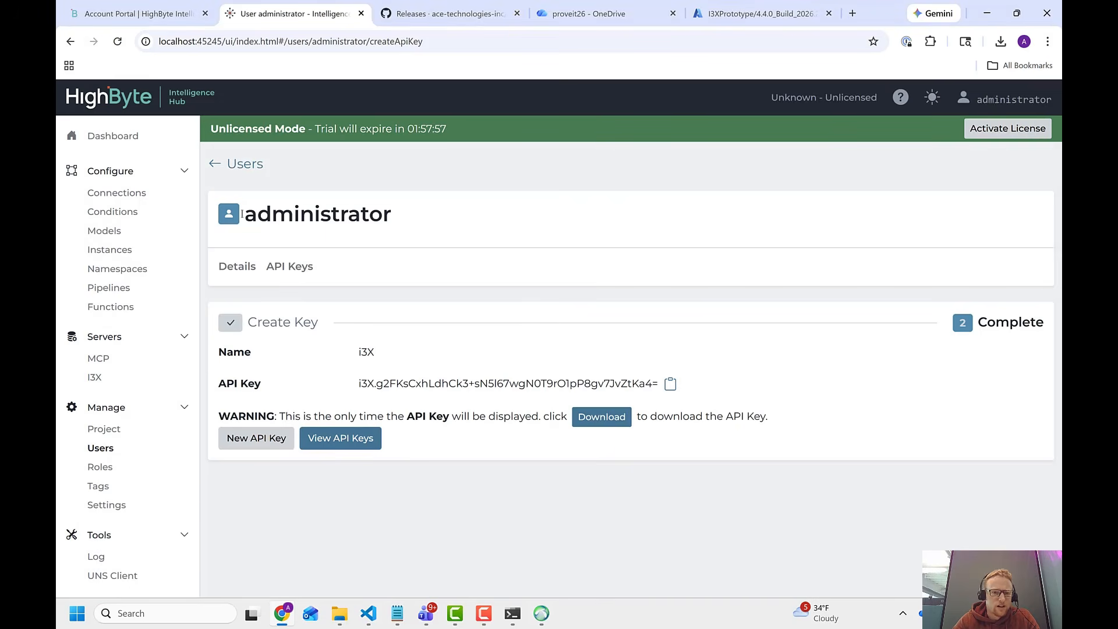
click(113, 235)
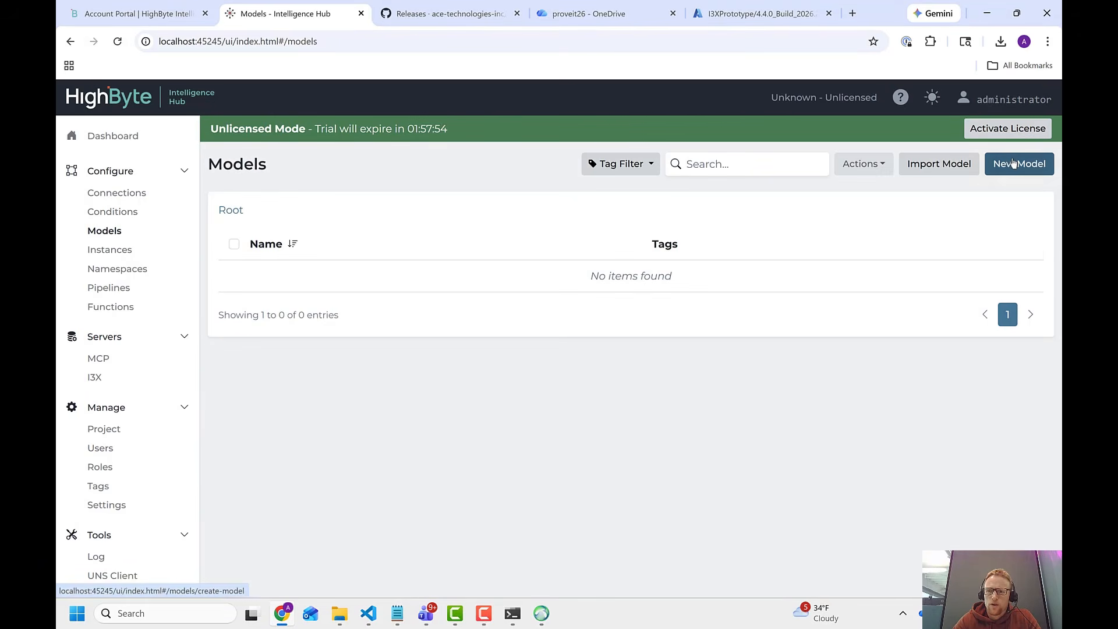
click(1015, 163)
click(591, 257)
text(testM)
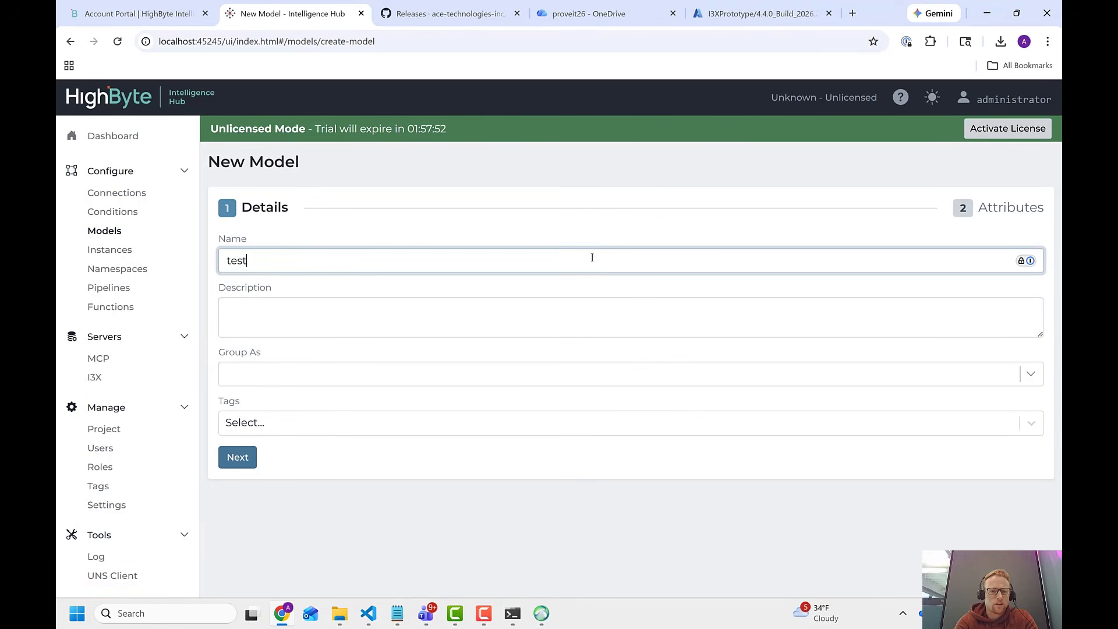
key(Return)
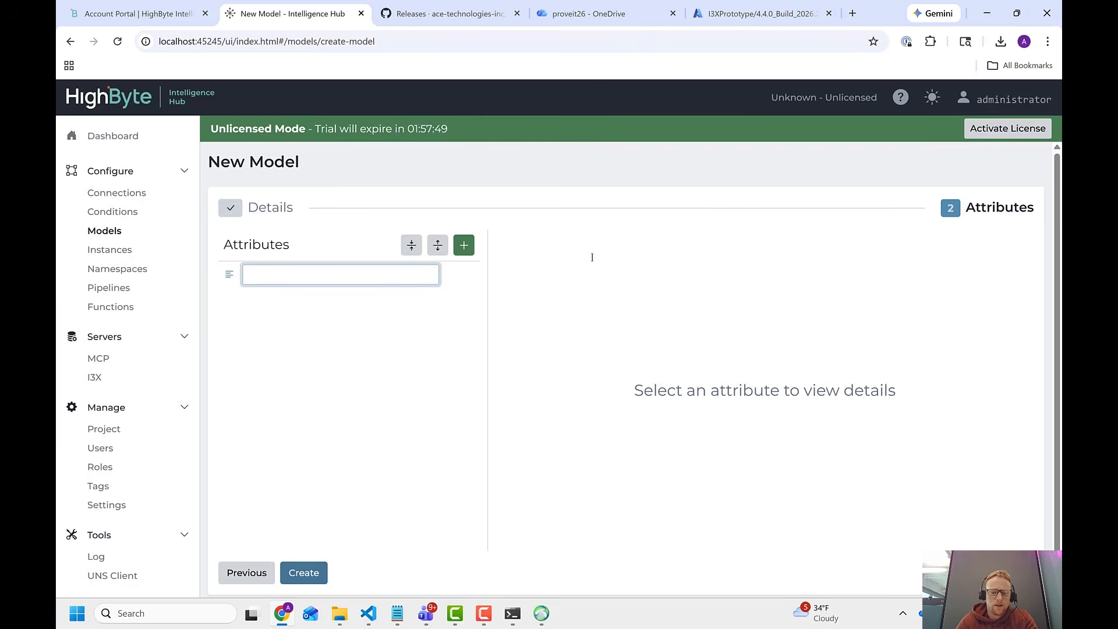
Give the new model the attributes x, y and z, and create it.
text(x)
key(Return)
text(y)
key(Return)
text(z)
key(Return)
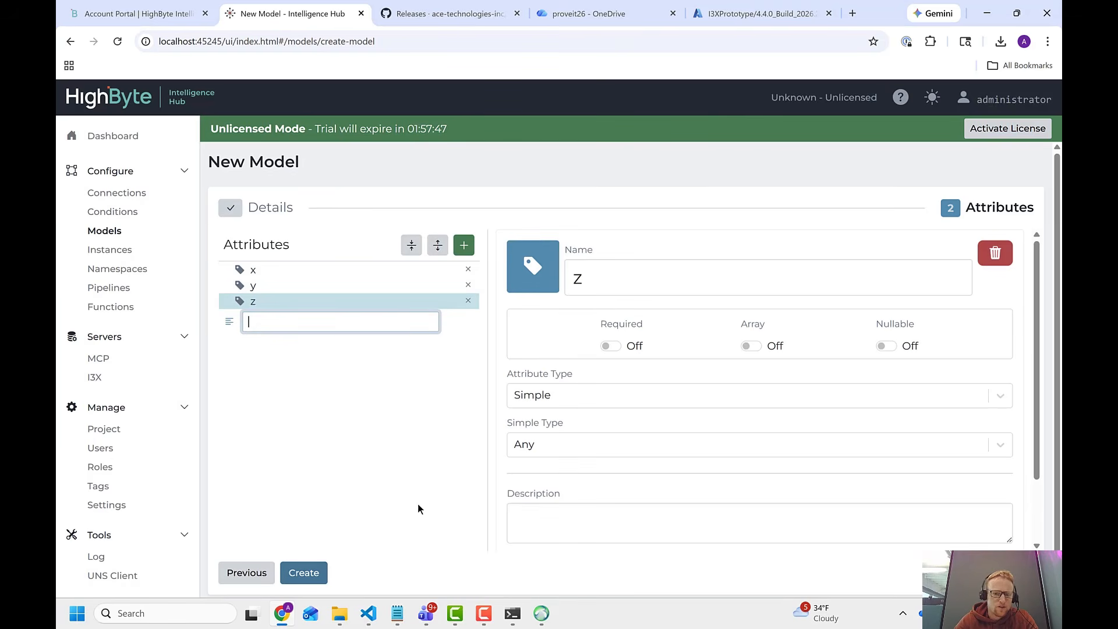
click(318, 576)
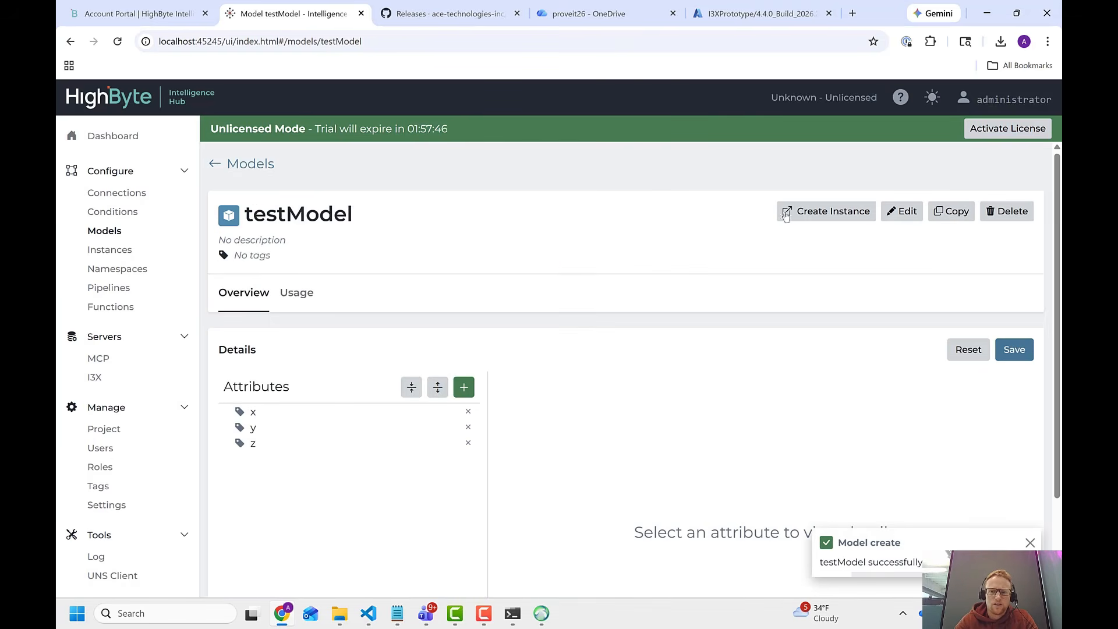
Create the instance testModel_Instance from testModel, with attribute x defined by the expression return Math.random();.
click(808, 214)
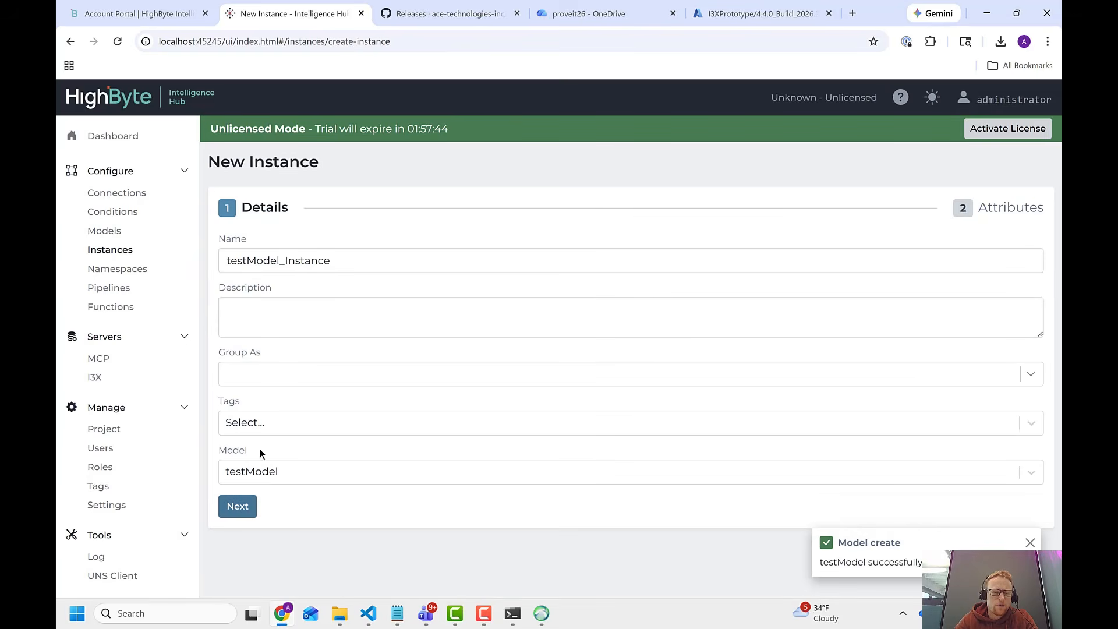
click(245, 505)
click(307, 269)
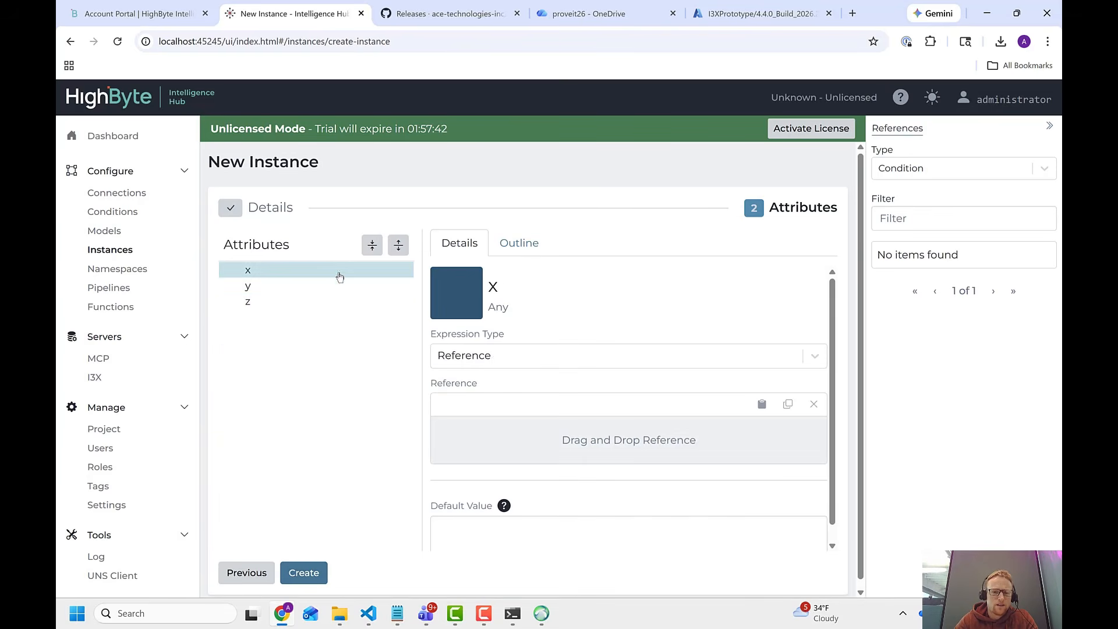
click(493, 356)
click(490, 389)
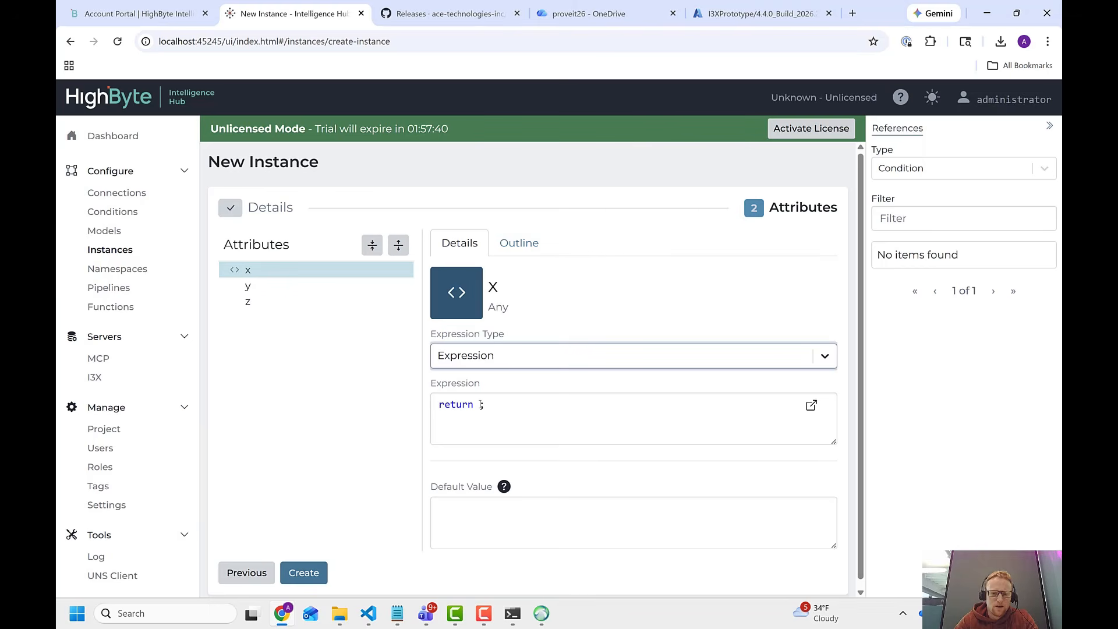
text(Math.random())
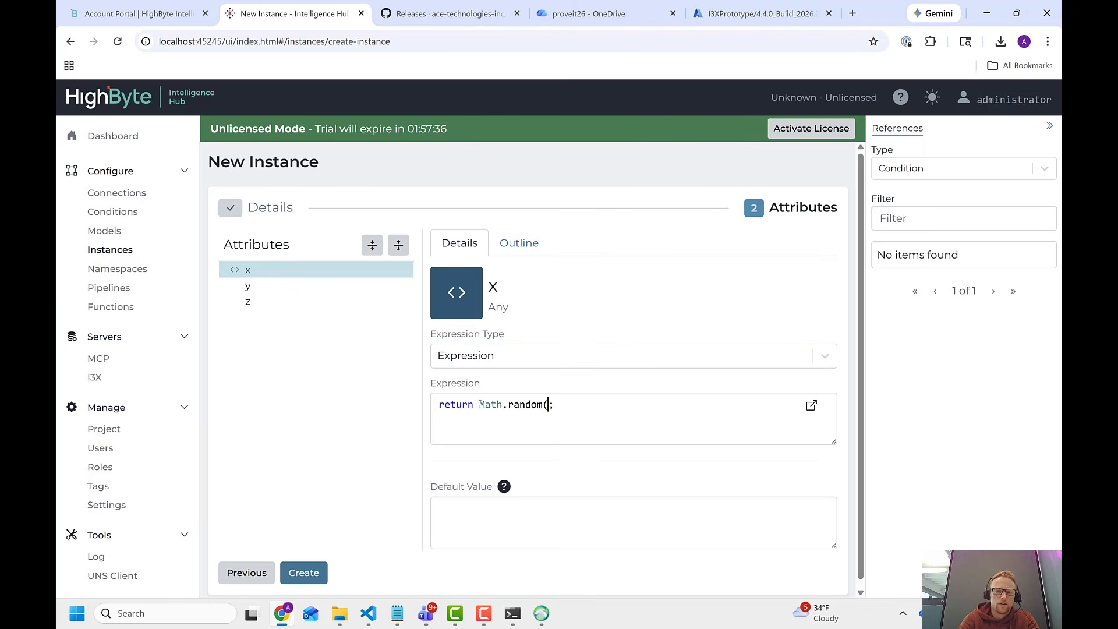
click(312, 574)
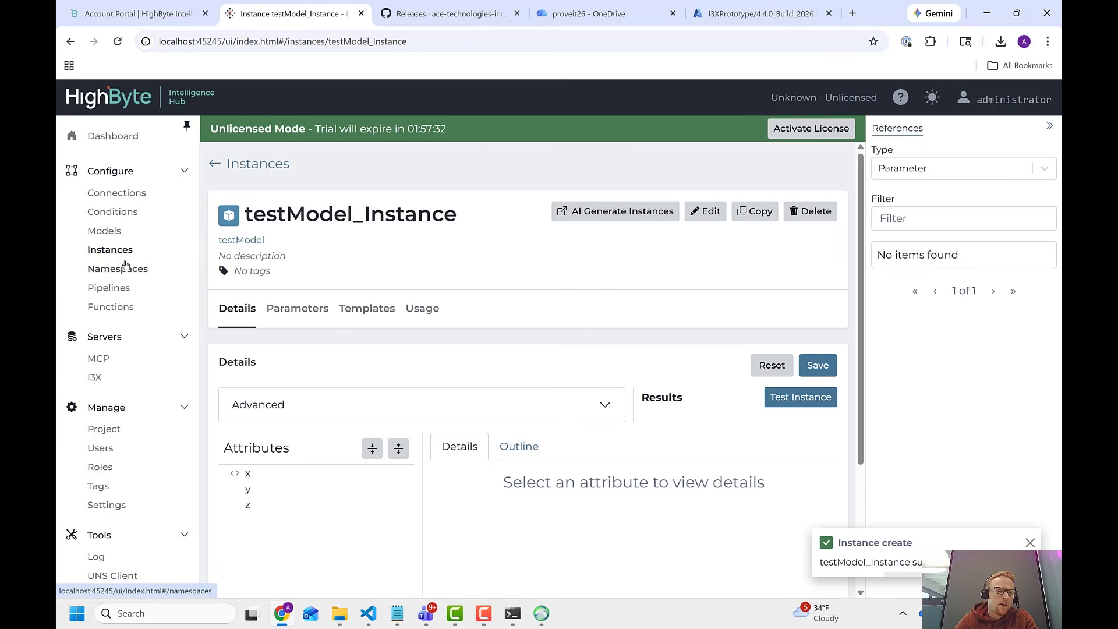
Add a root namespace named Portland.
click(125, 266)
click(403, 210)
text(Portland)
key(Return)
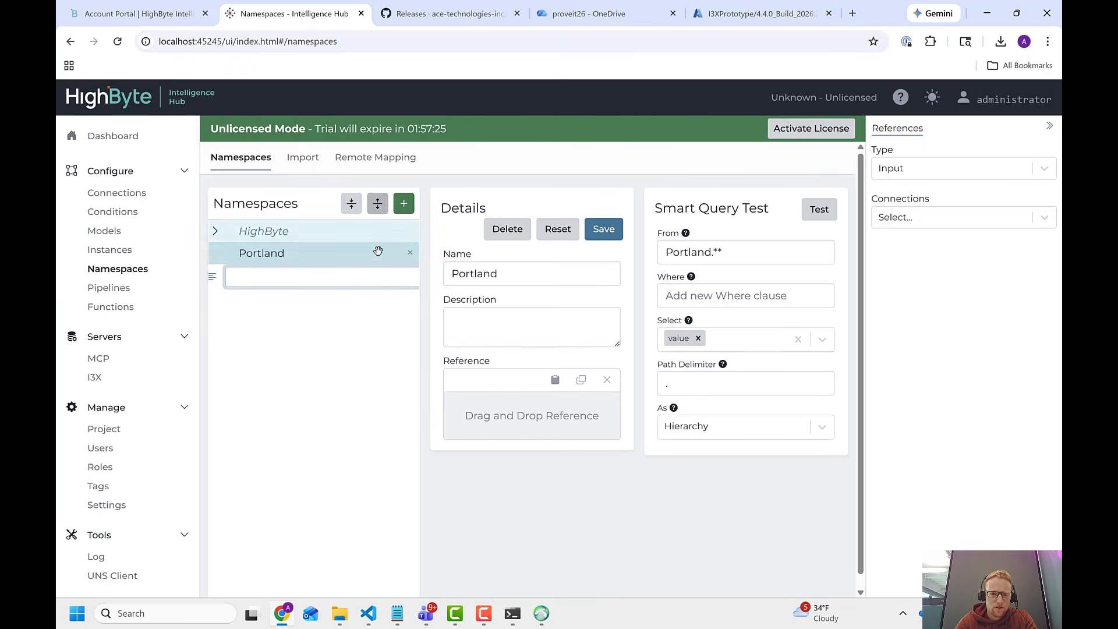
Add the child namespaces RD and Desk under Portland.
click(404, 213)
text(R)
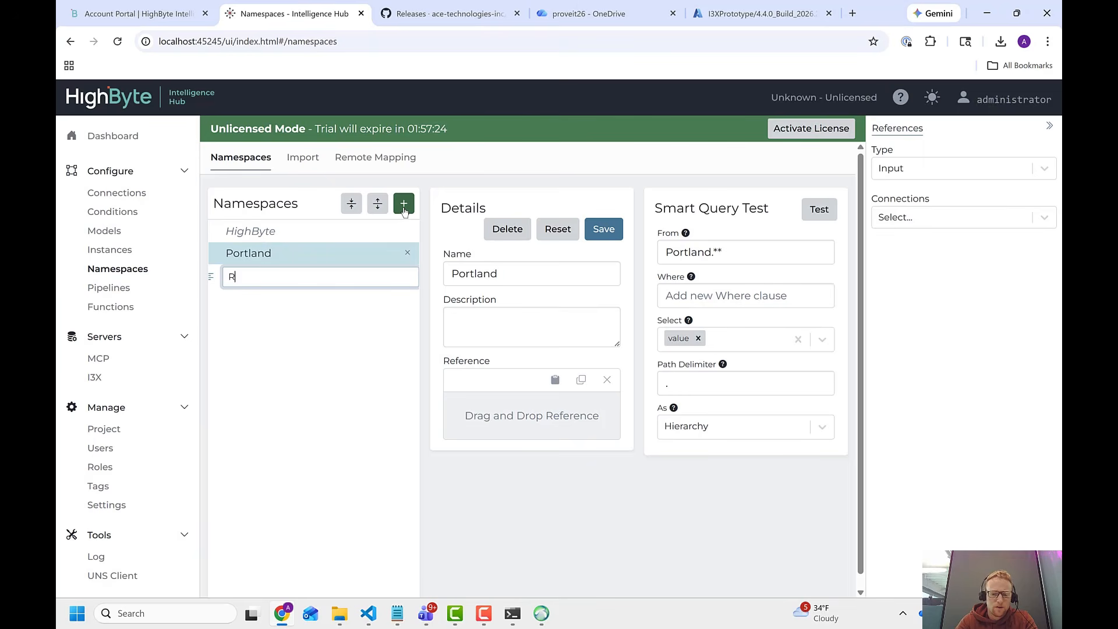
text(D)
key(Return)
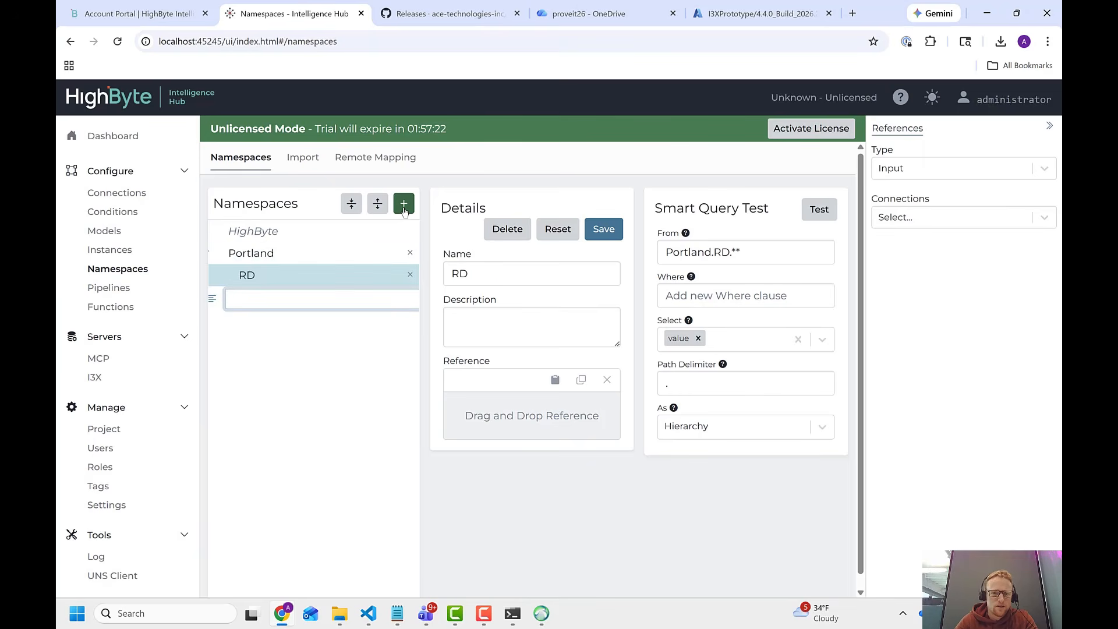
text(Desk)
key(Return)
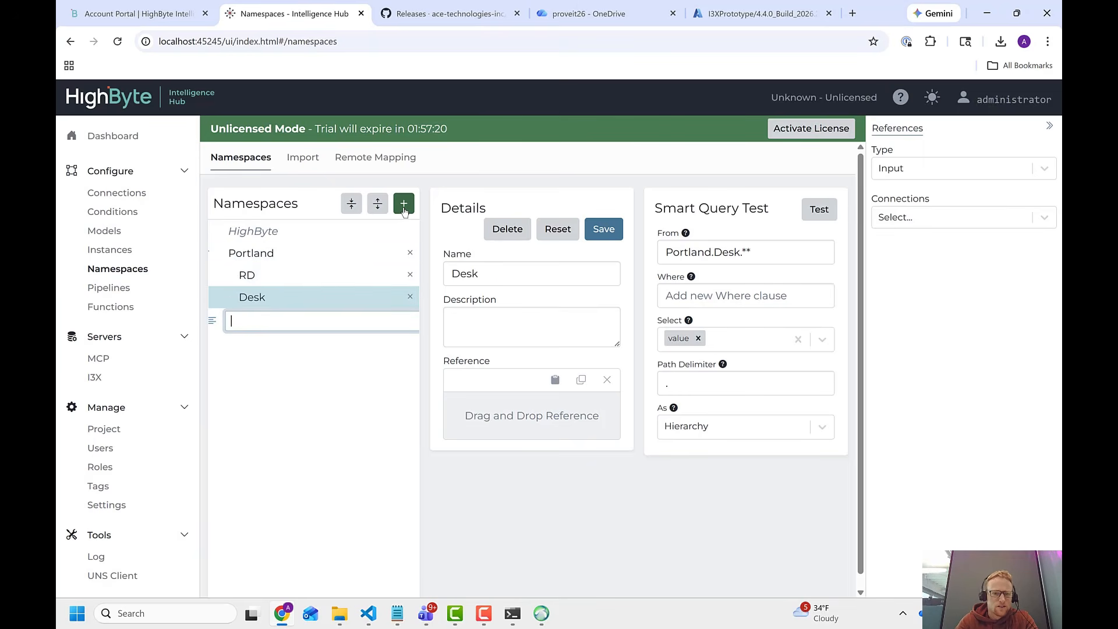
Nest the Desk namespace under RD, assign the instance testModel_Instance as its reference, and save it.
drag(303, 276, 303, 276)
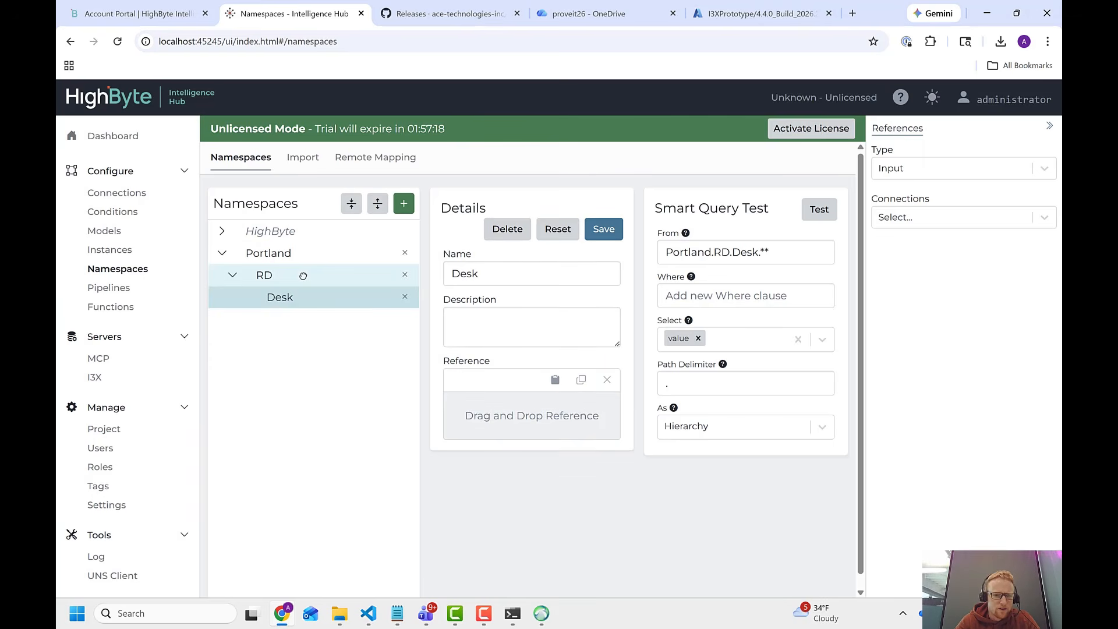
click(880, 169)
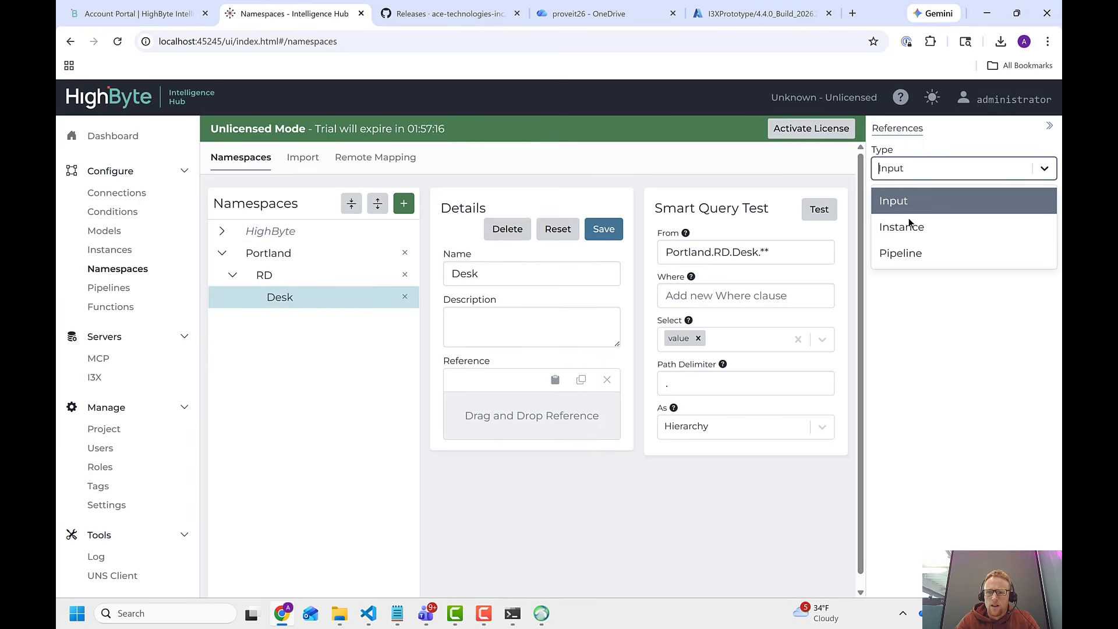
click(912, 232)
drag(912, 283, 537, 408)
click(604, 229)
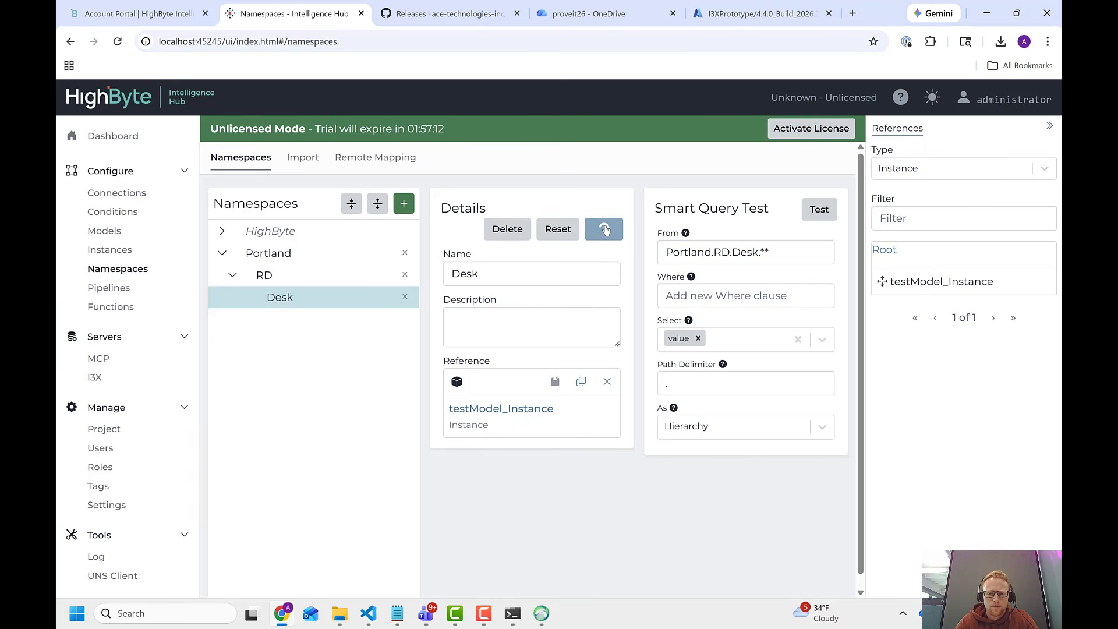
Run the smart query test on Portland.RD.Desk.** and view its read results in the enlarged view.
click(820, 209)
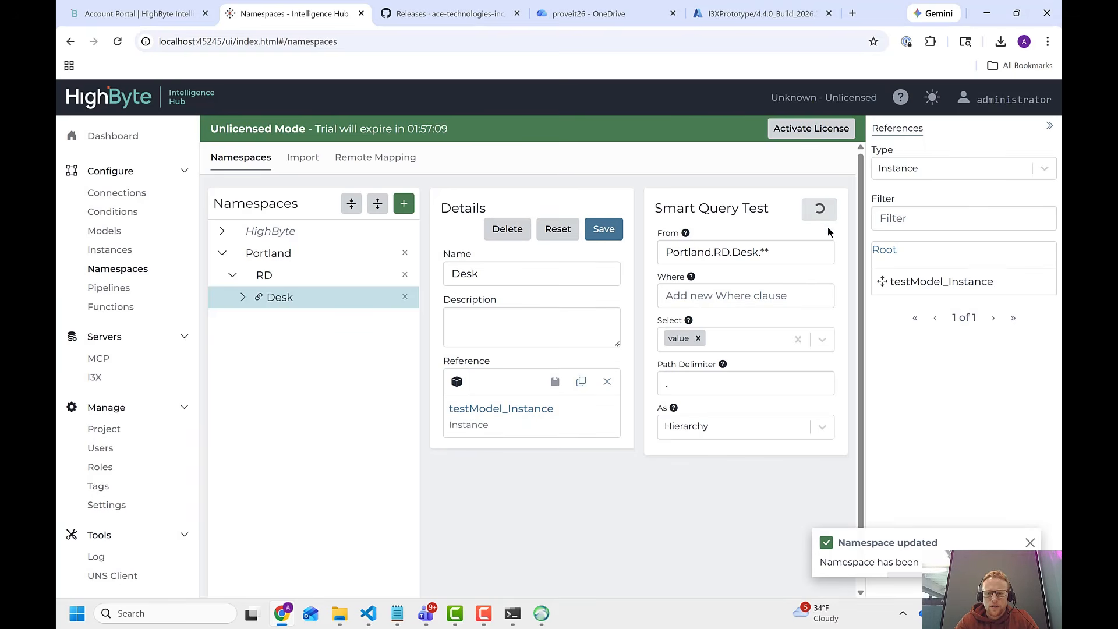
drag(860, 458, 866, 526)
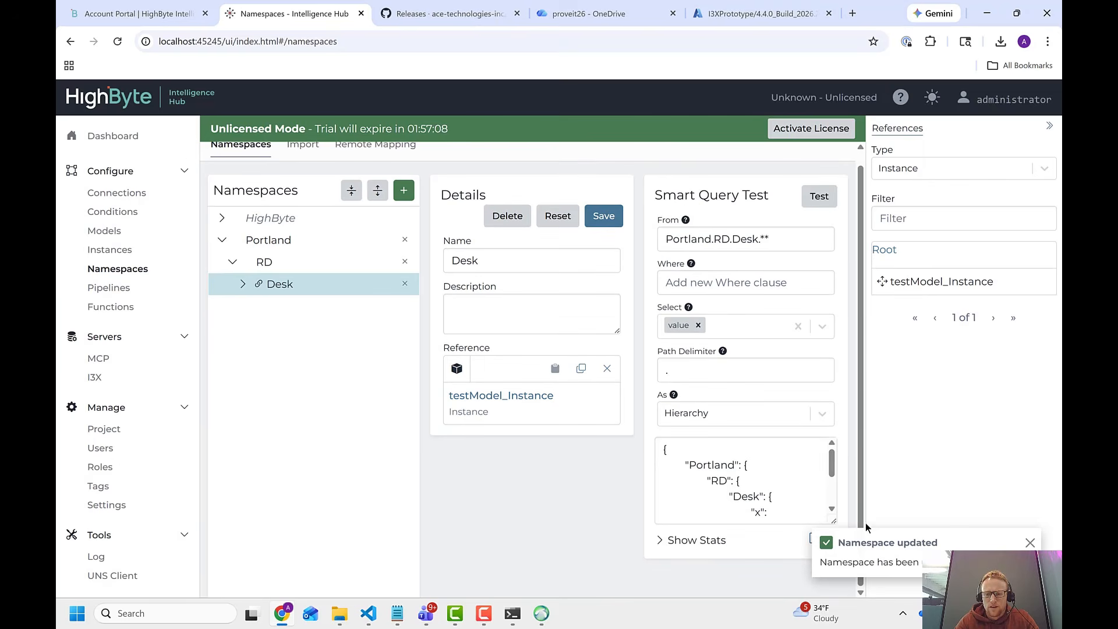
drag(832, 466, 835, 501)
click(816, 537)
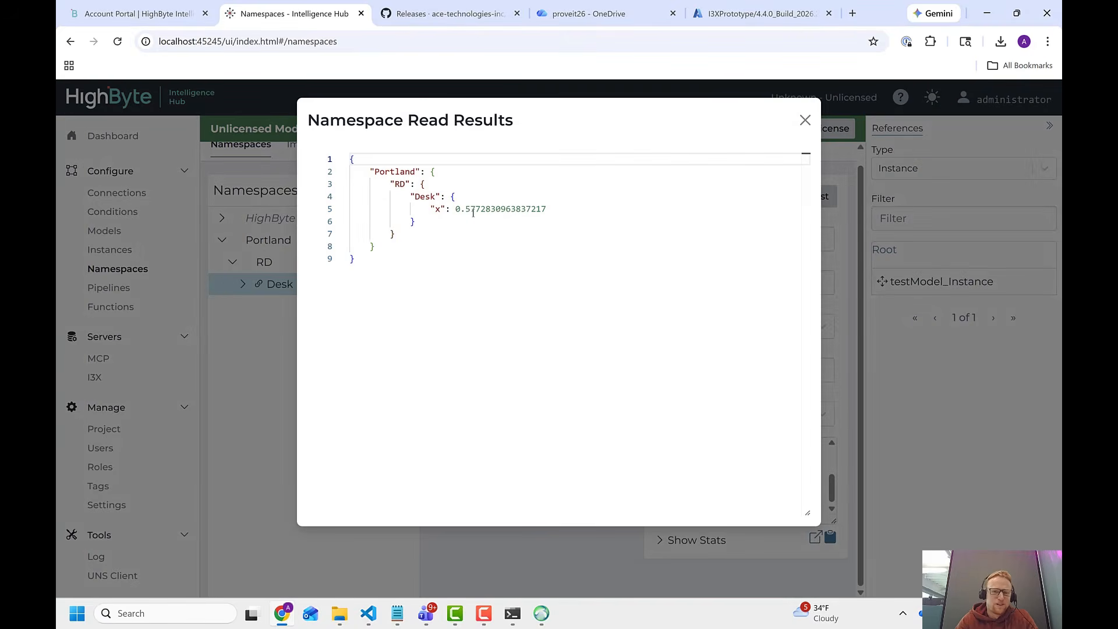
click(805, 120)
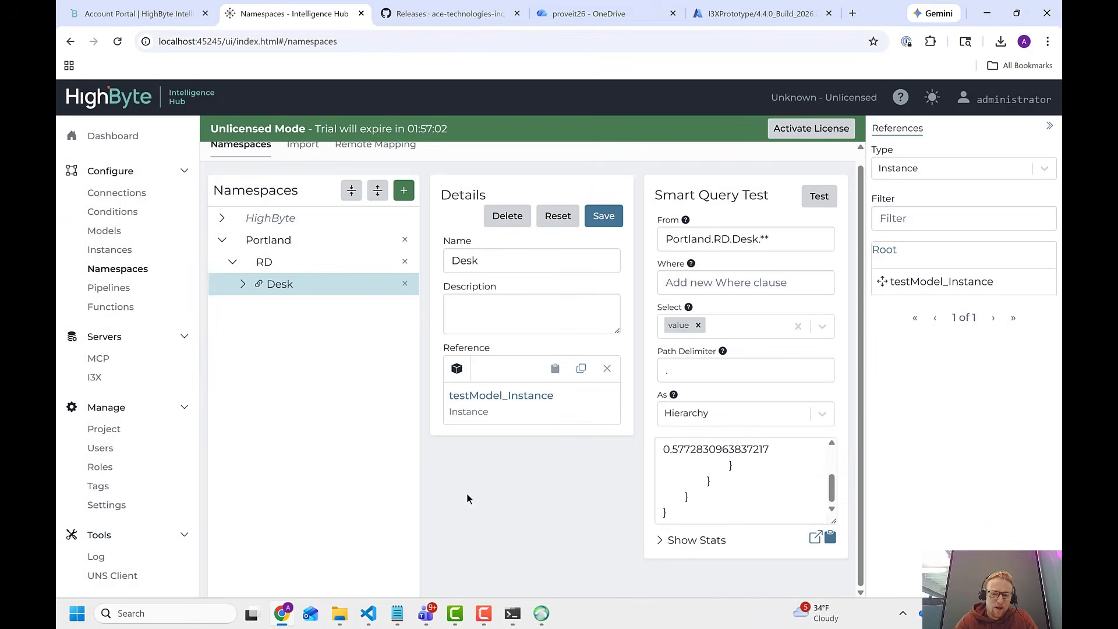
Switch to i3X Explorer, check its hierarchy and namespaces, and reconnect to the server to reload the tree.
click(543, 618)
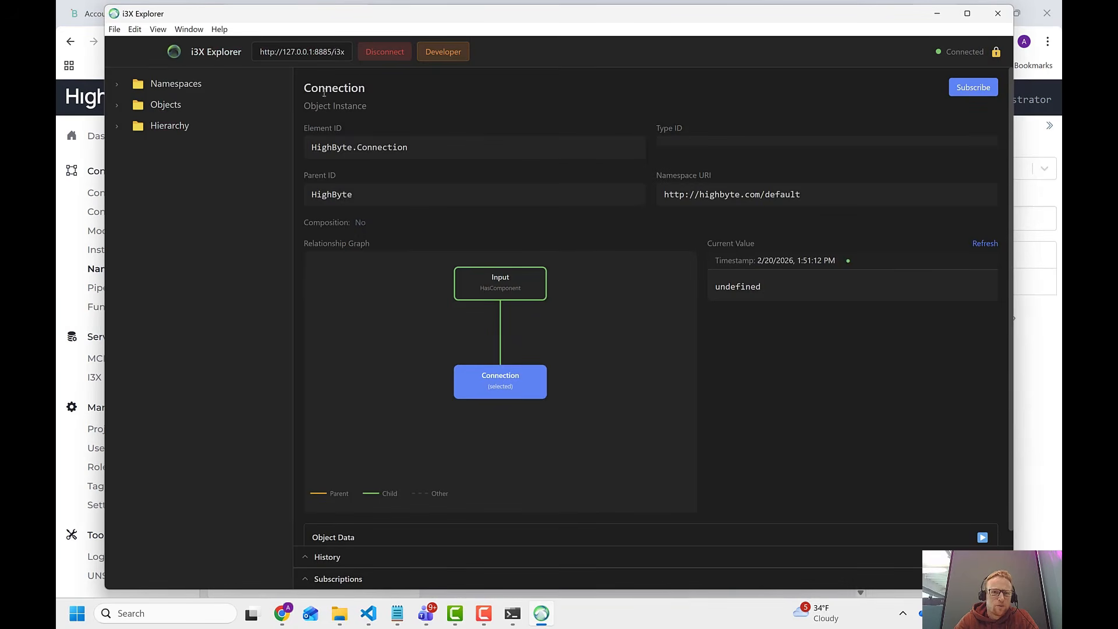
click(118, 128)
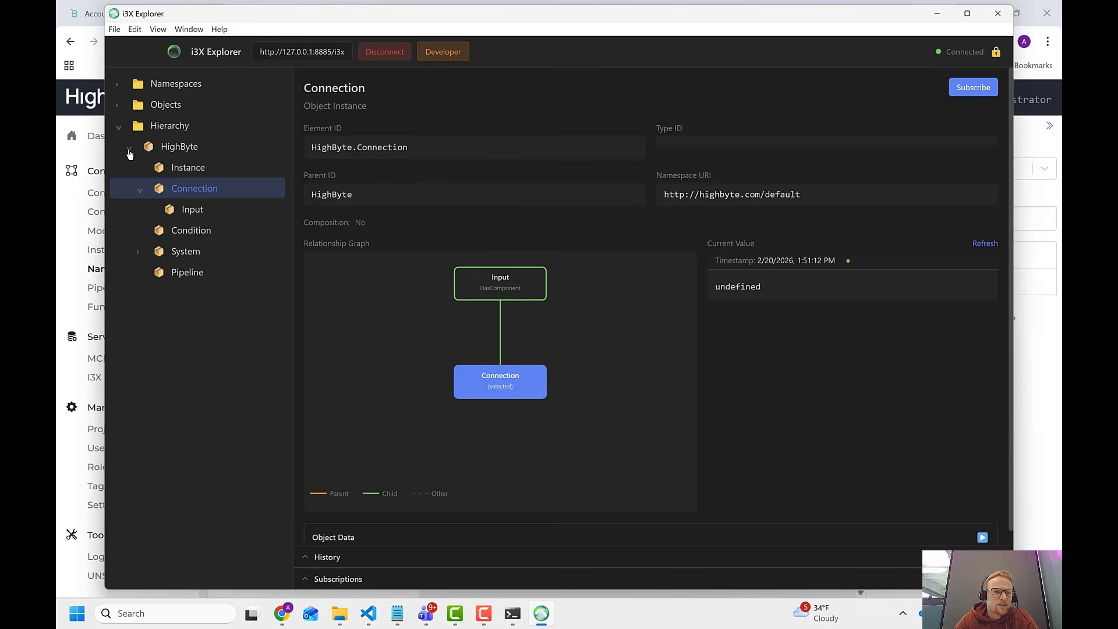
click(130, 147)
click(118, 127)
click(117, 85)
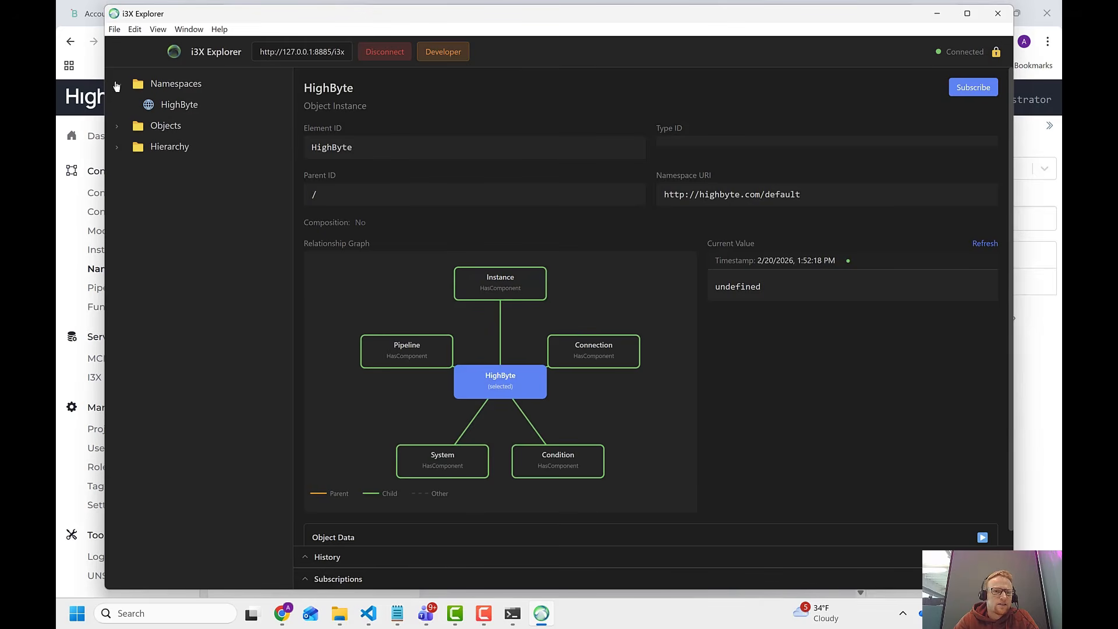
click(385, 52)
click(385, 51)
Examine Portland, RD and Desk in the hierarchy, reopening Desk several times to compare its current value of x.
click(118, 127)
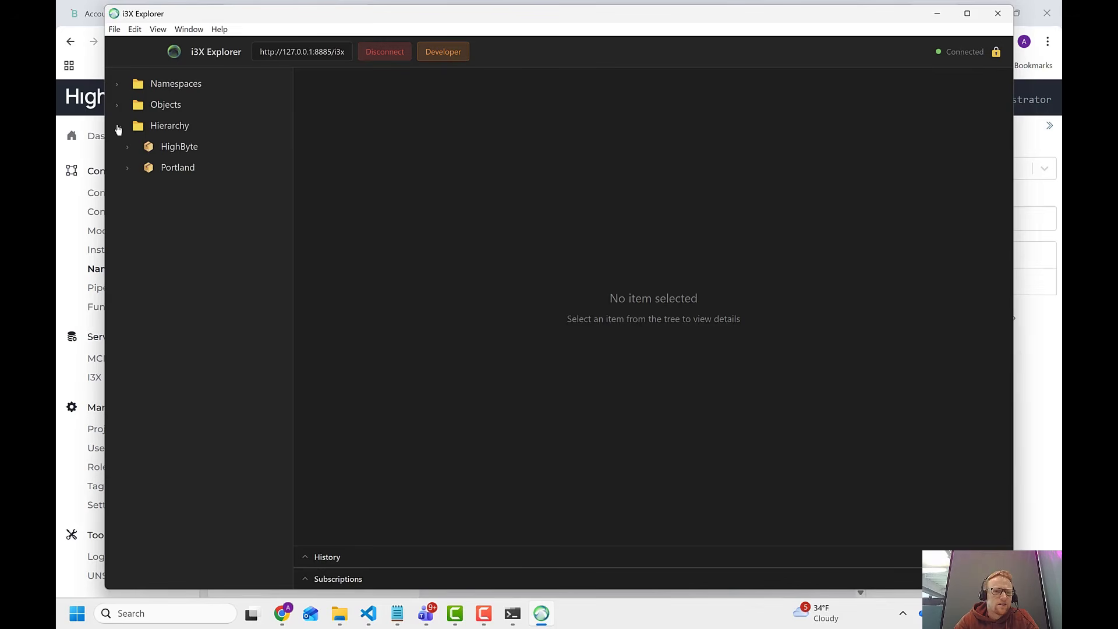
click(127, 169)
click(139, 191)
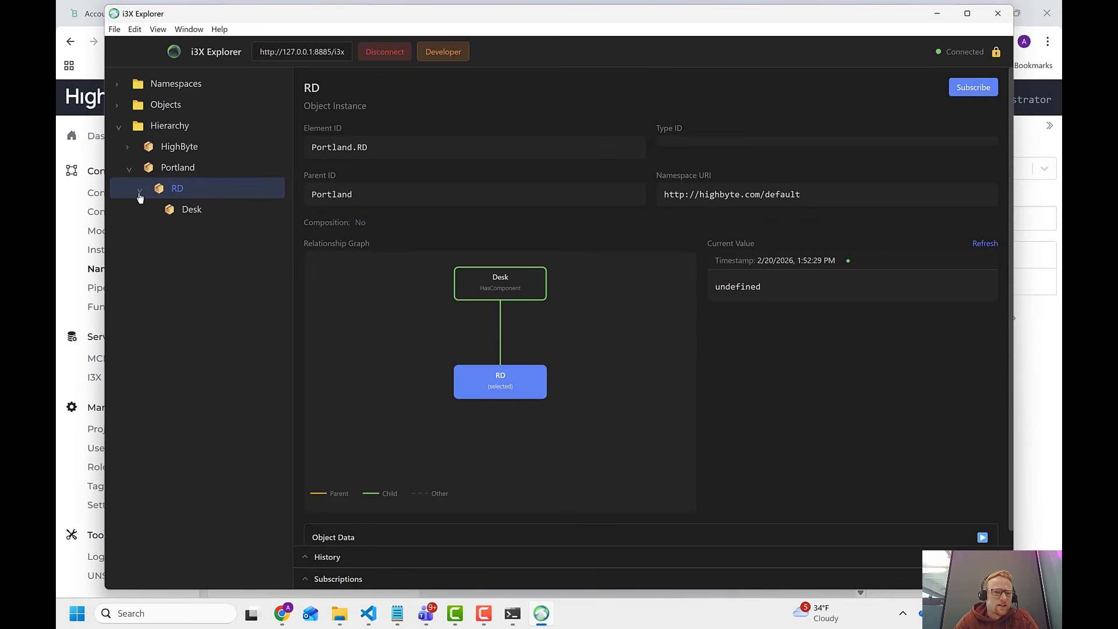
click(177, 215)
click(173, 186)
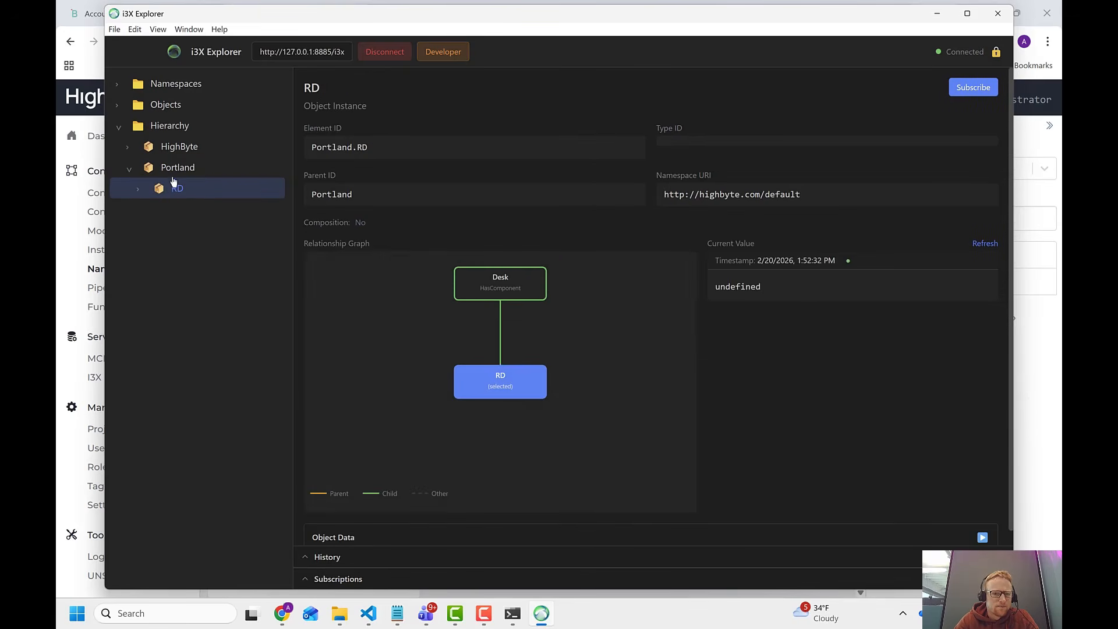
click(138, 191)
click(181, 213)
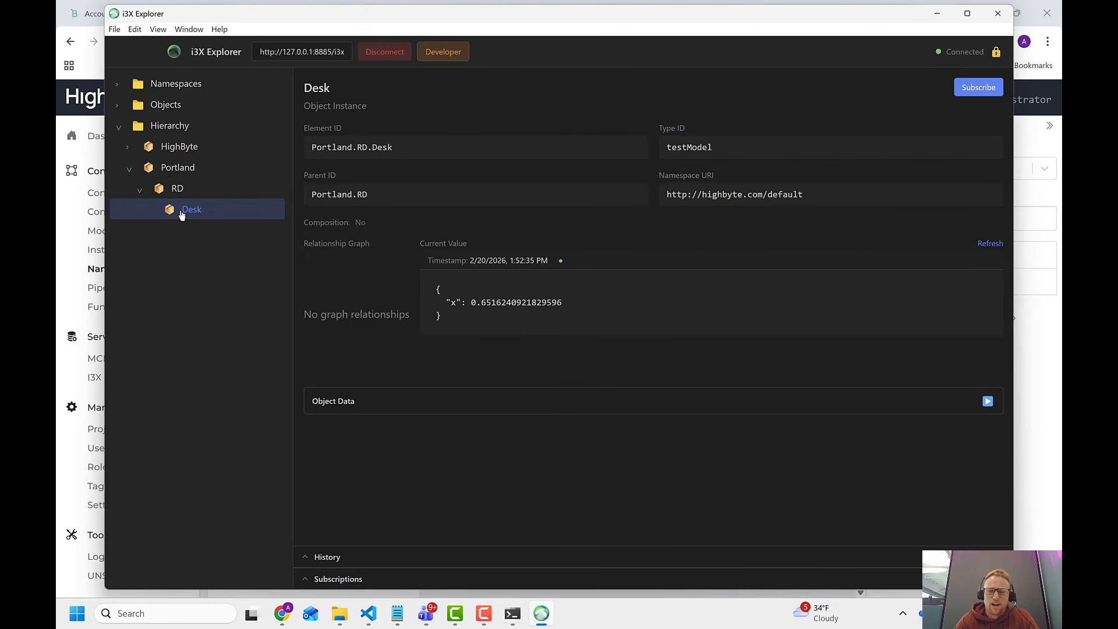
click(175, 194)
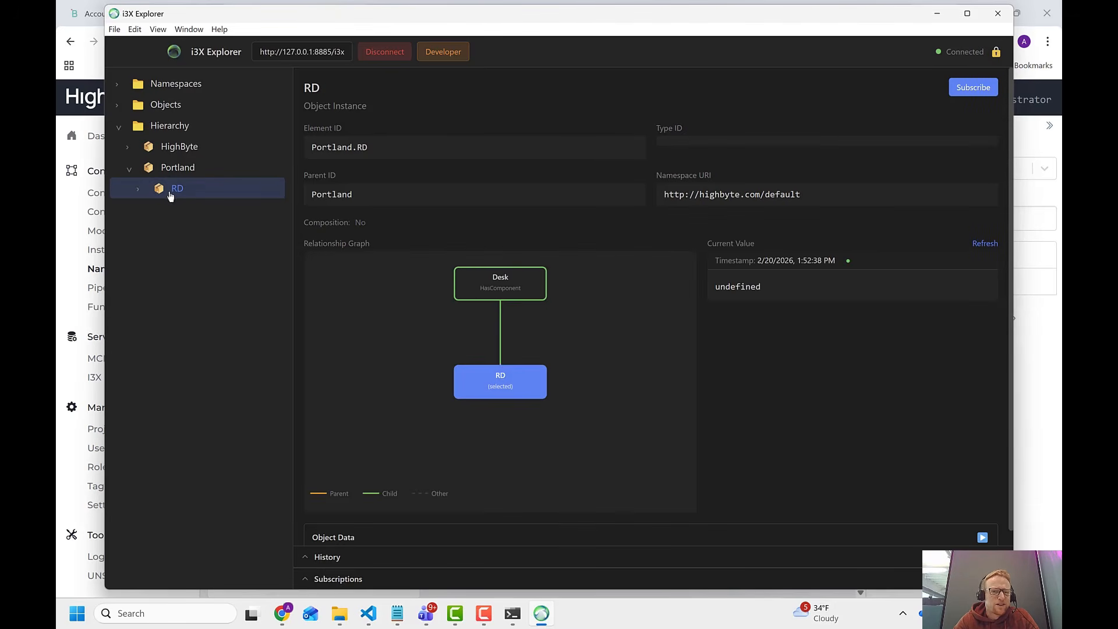
click(138, 189)
click(196, 212)
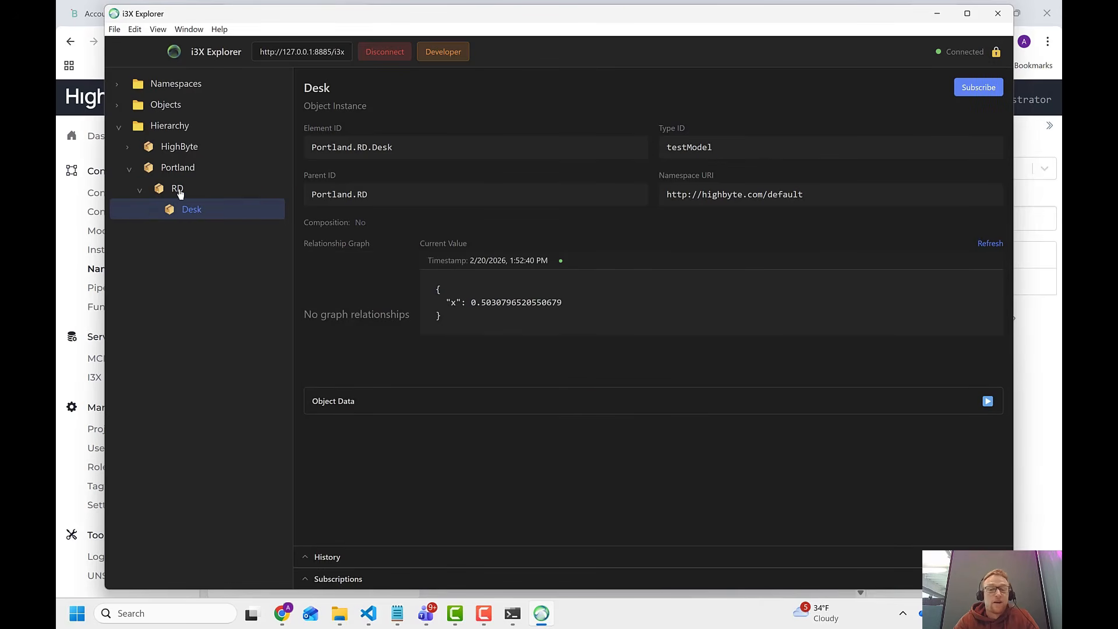
click(178, 194)
click(144, 191)
click(170, 209)
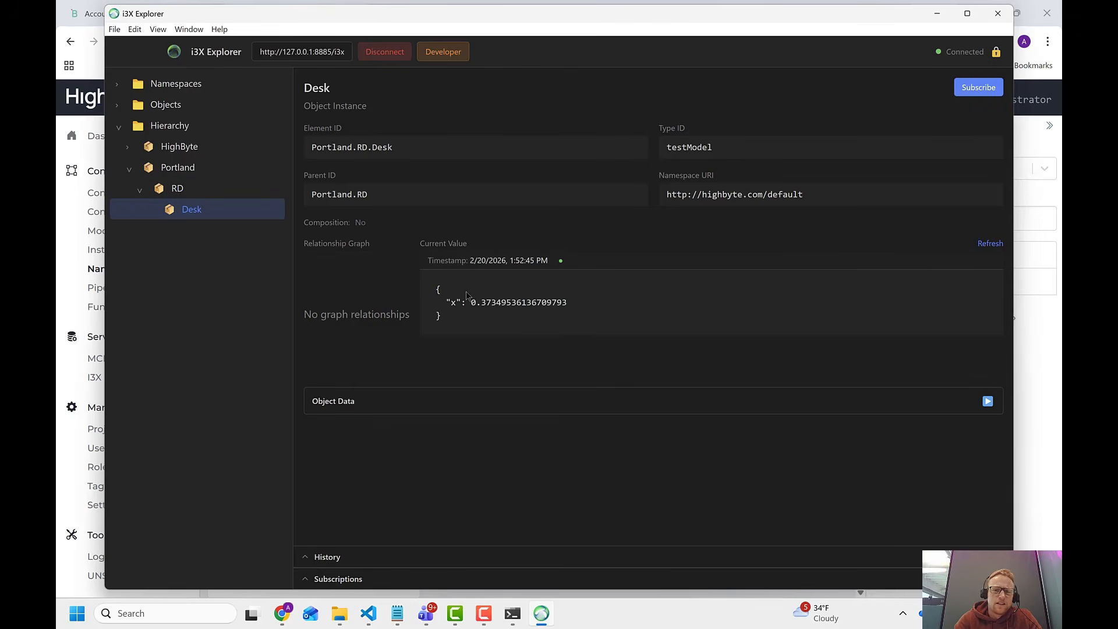
Subscribe to the Desk object and try the subscription in stream mode and in poll mode, stopping each run.
click(979, 87)
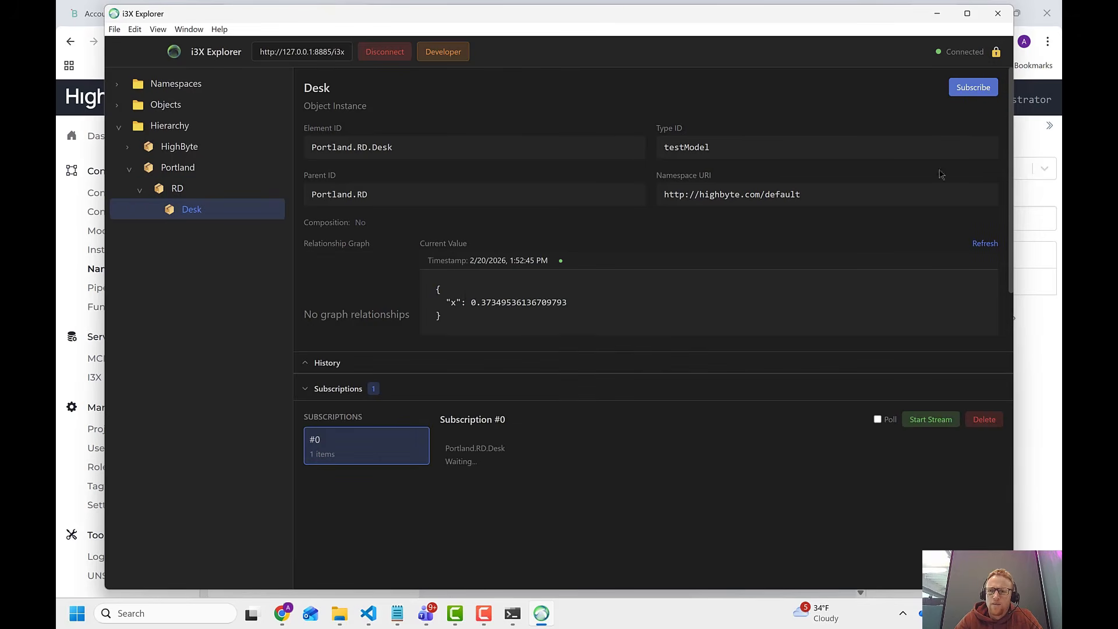
click(931, 420)
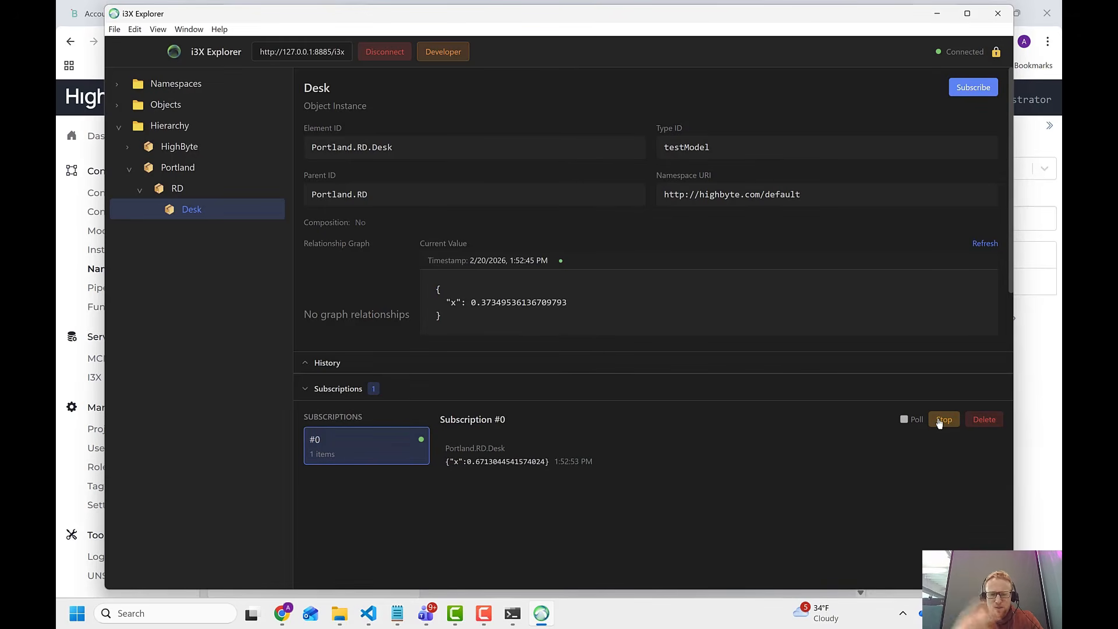
click(939, 423)
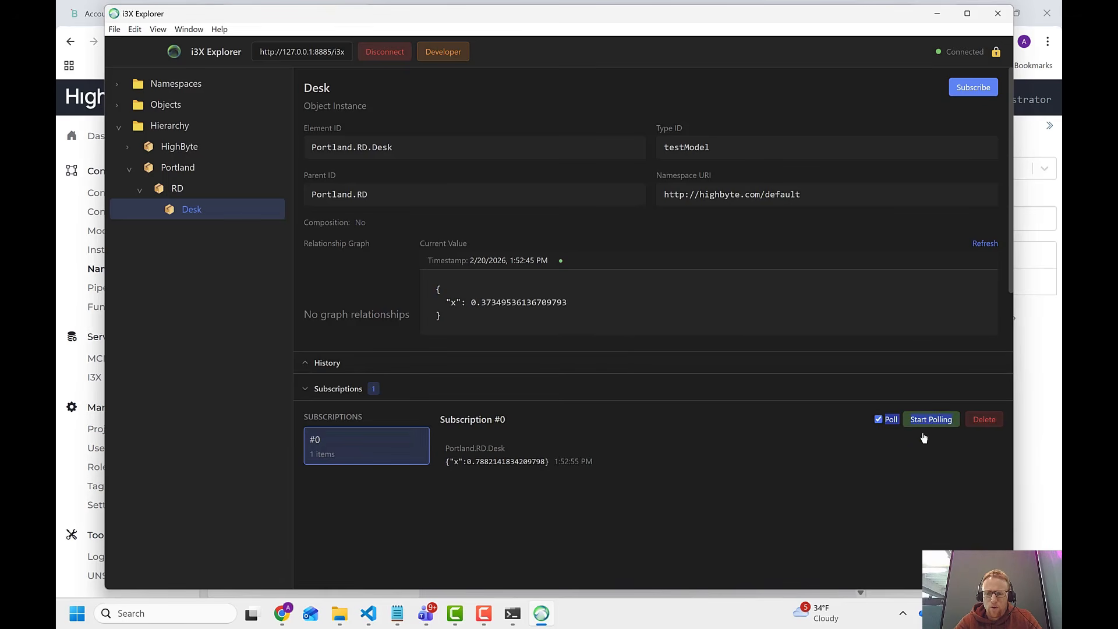
click(928, 423)
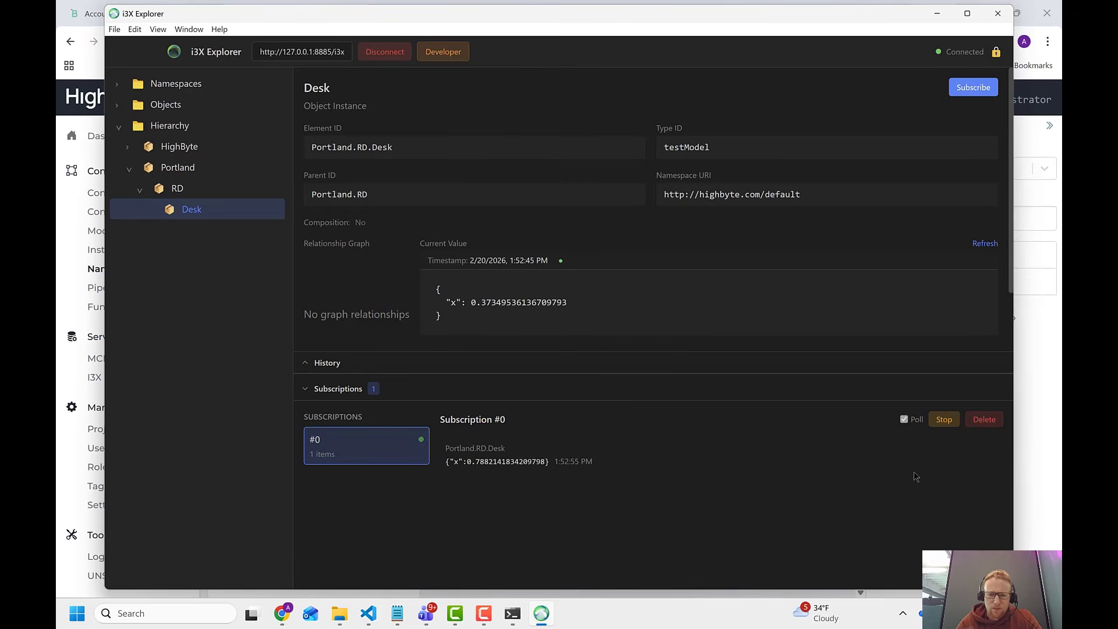
click(943, 421)
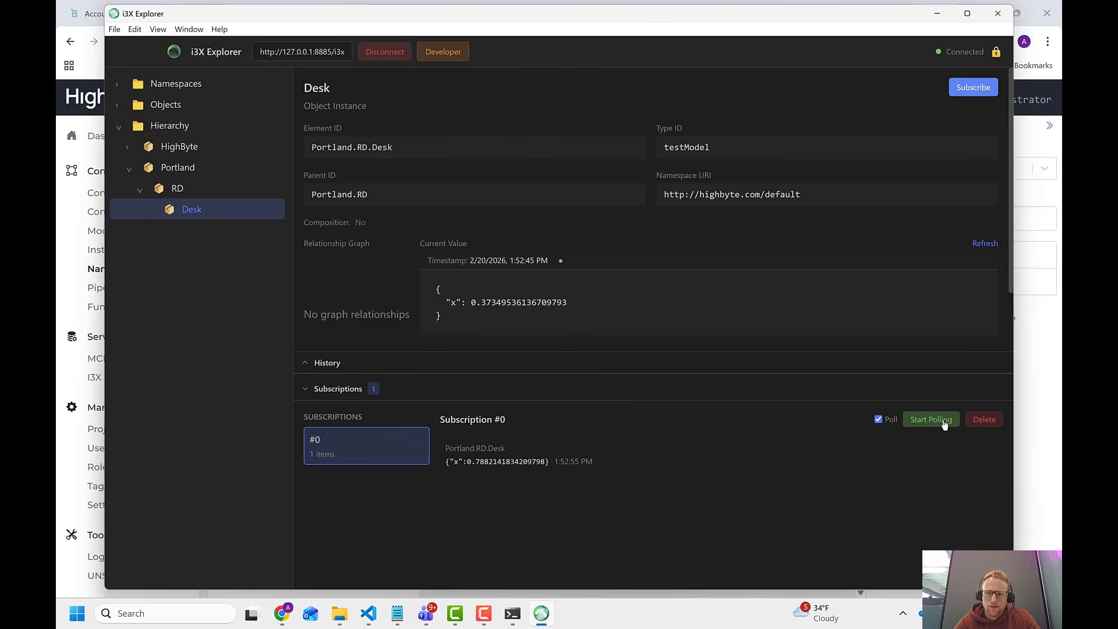
Examine the schema of the testModel object type in the HighByte namespace.
click(118, 87)
click(129, 110)
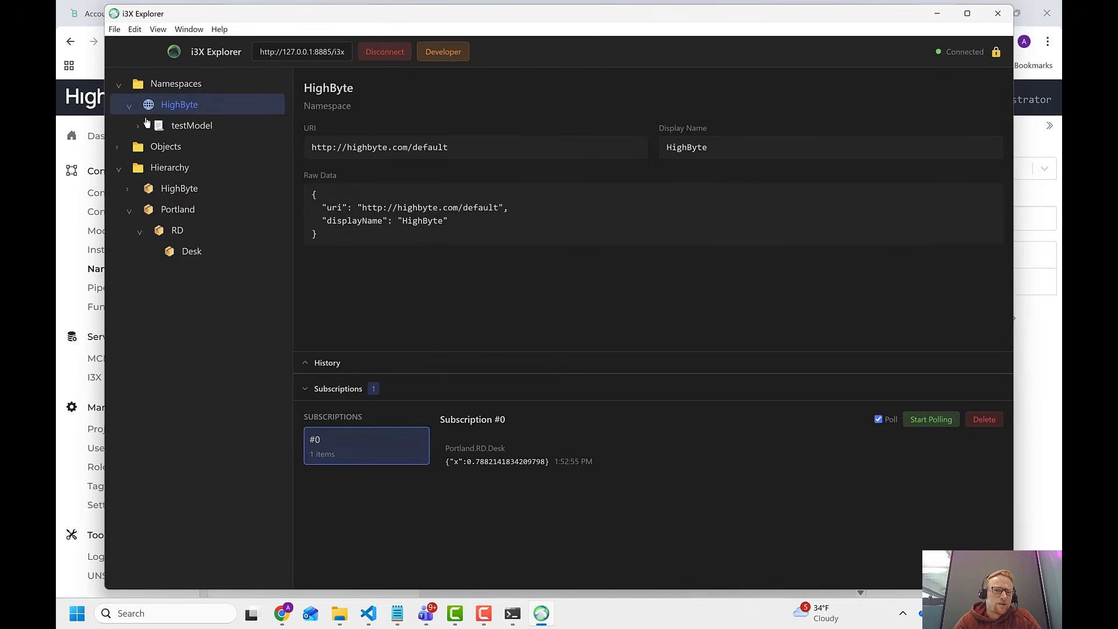
click(176, 131)
drag(331, 202, 459, 312)
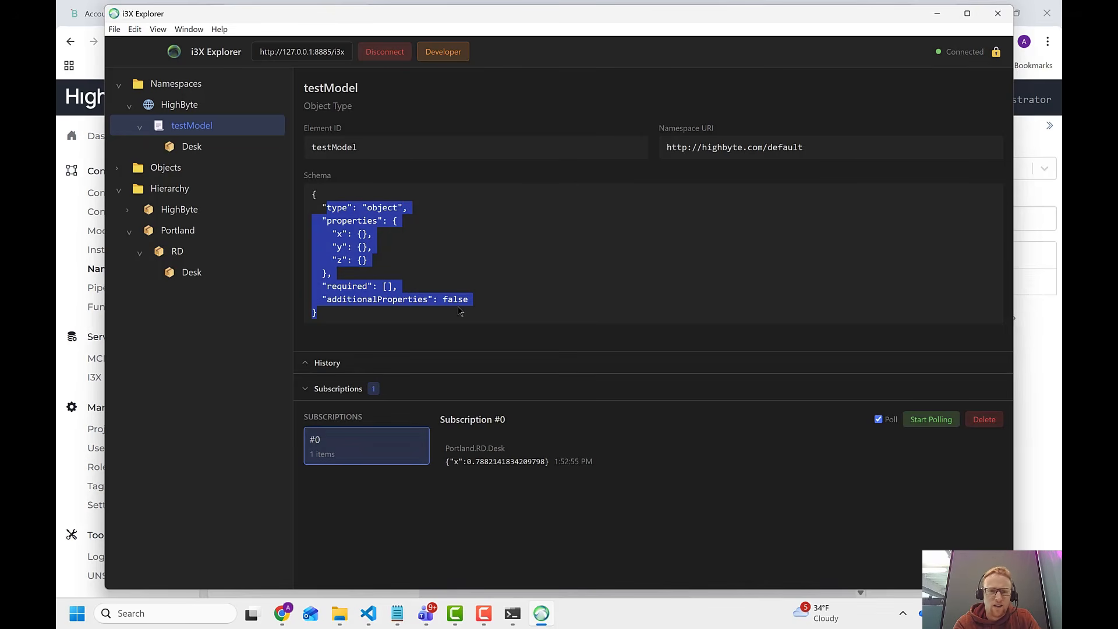
Inspect the client's requests in the developer tools console while opening Desk in the hierarchy, and close the tools.
click(179, 34)
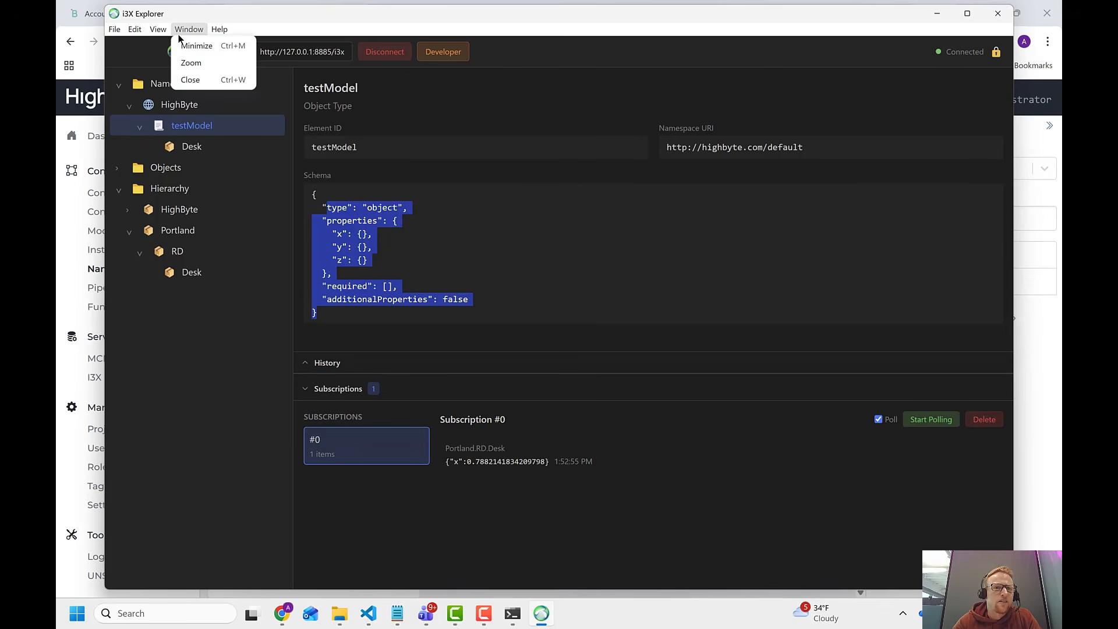
mouse_move(161, 33)
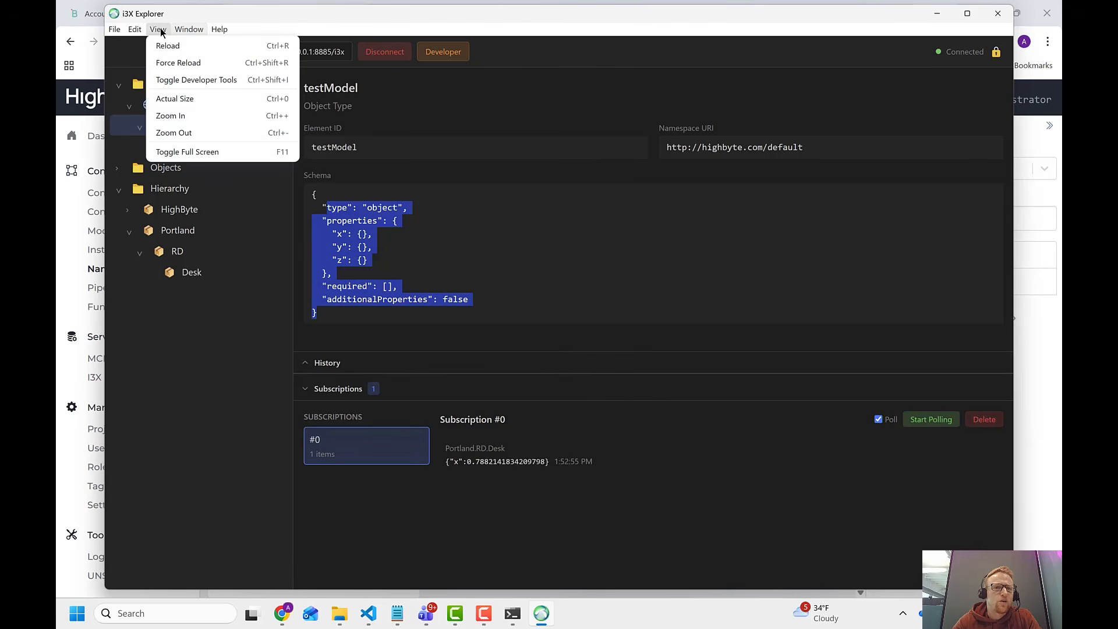
click(180, 77)
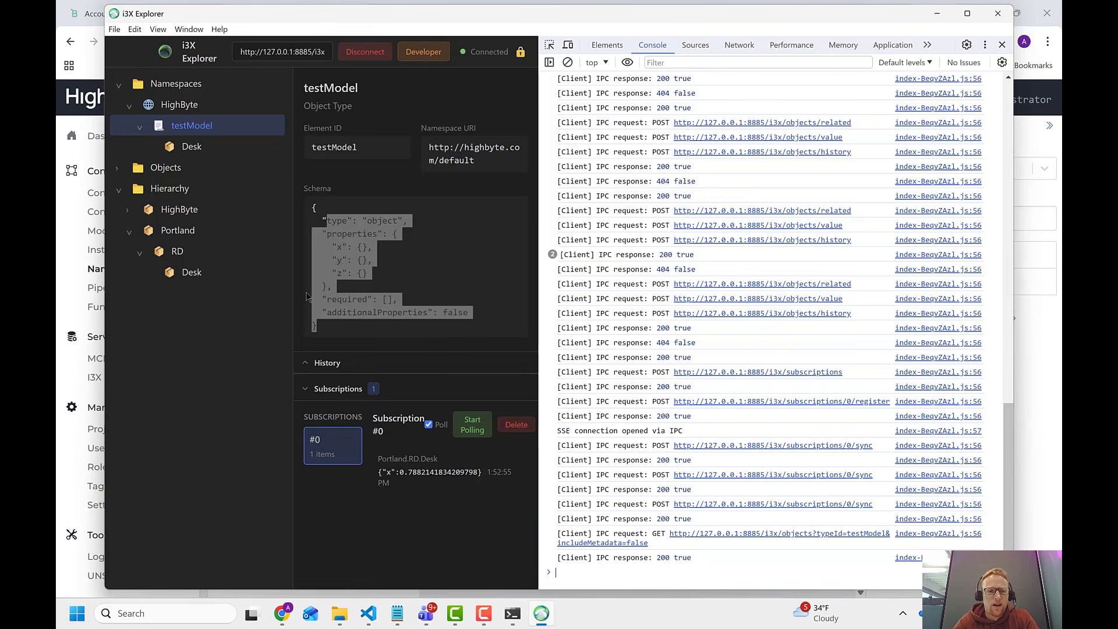
click(196, 276)
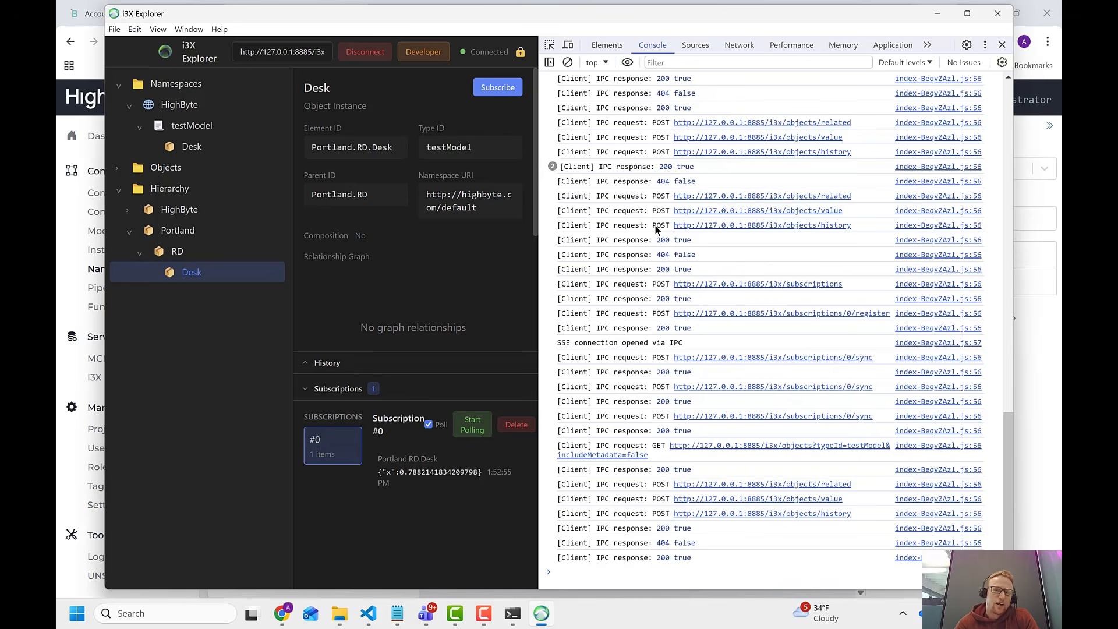
click(1002, 46)
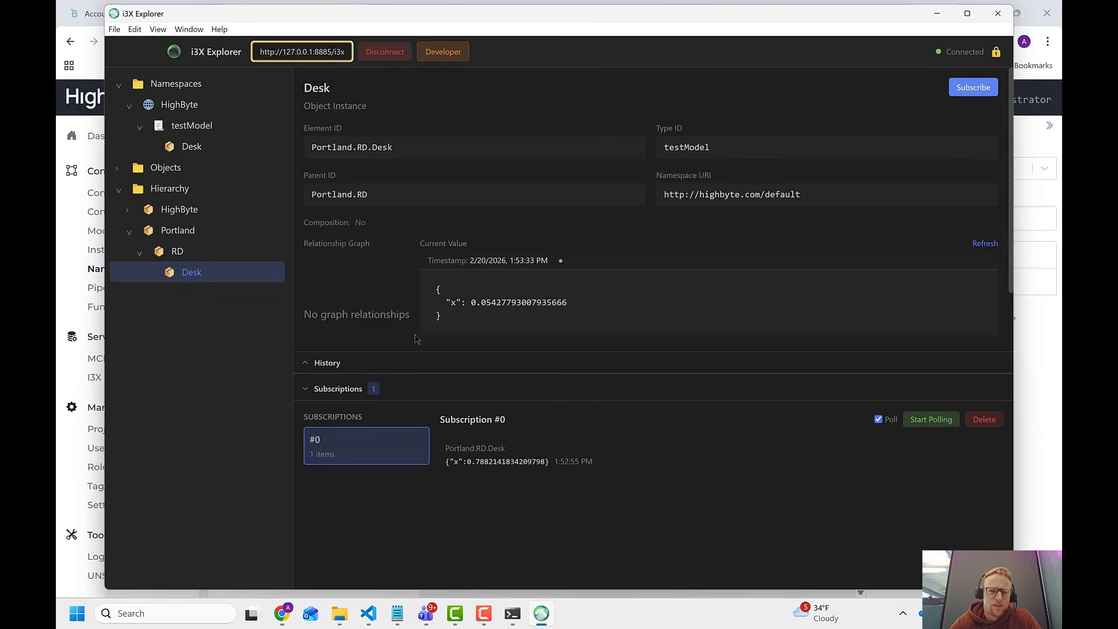
Check the history of the Desk object and collapse it again.
click(358, 365)
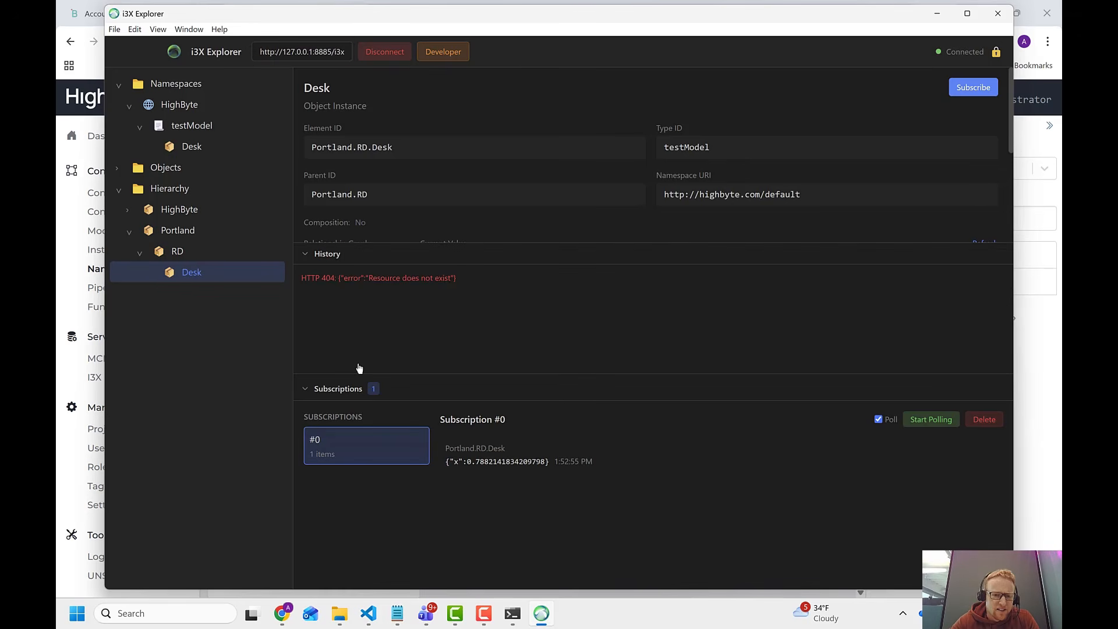
click(358, 259)
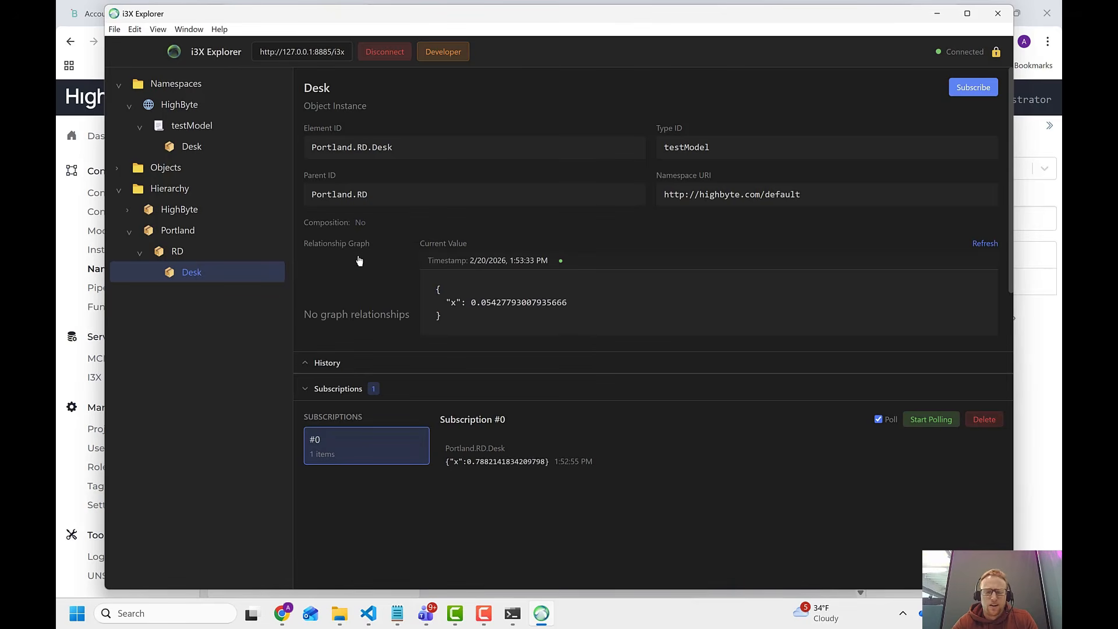